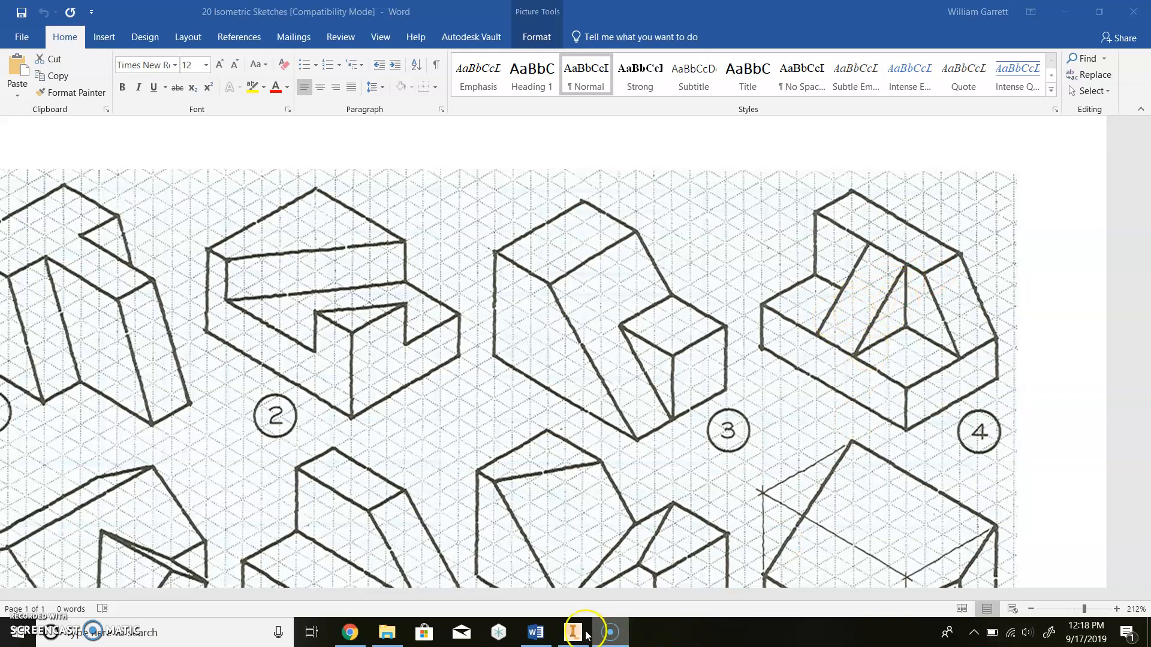
# - Review isometric sketch #4 in Word, then switch to the Inventor part window
pyautogui.moveTo(570, 635)
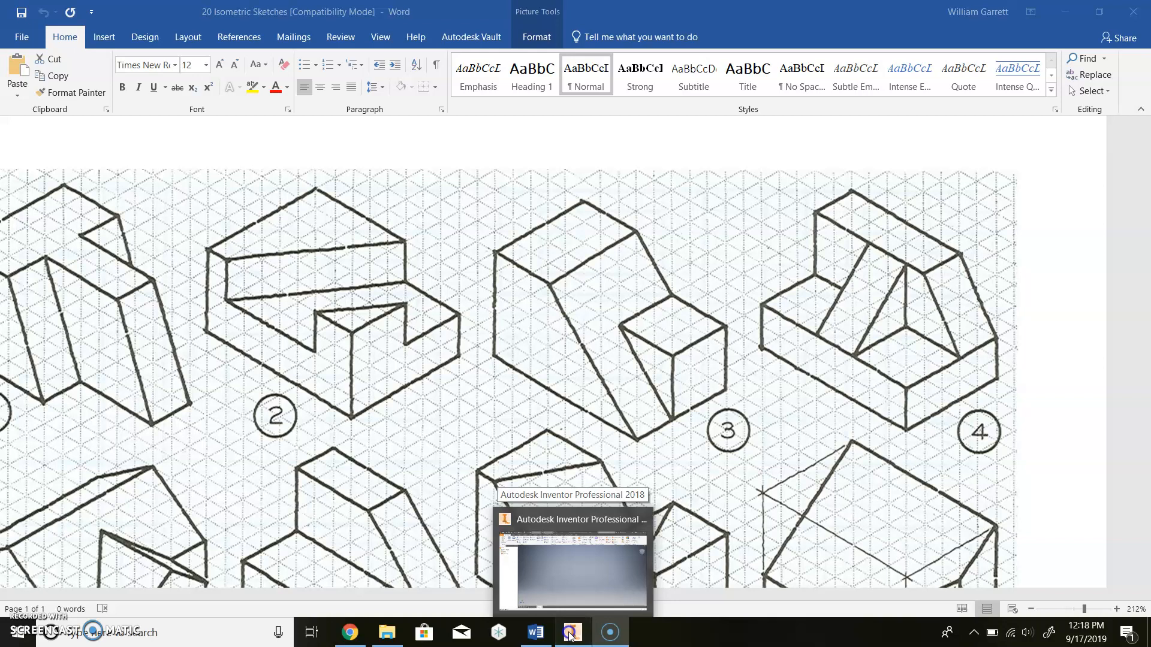
pyautogui.click(532, 531)
# - Start a 2D sketch on the XY front plane, glancing at the reference sketch in Word
pyautogui.click(29, 60)
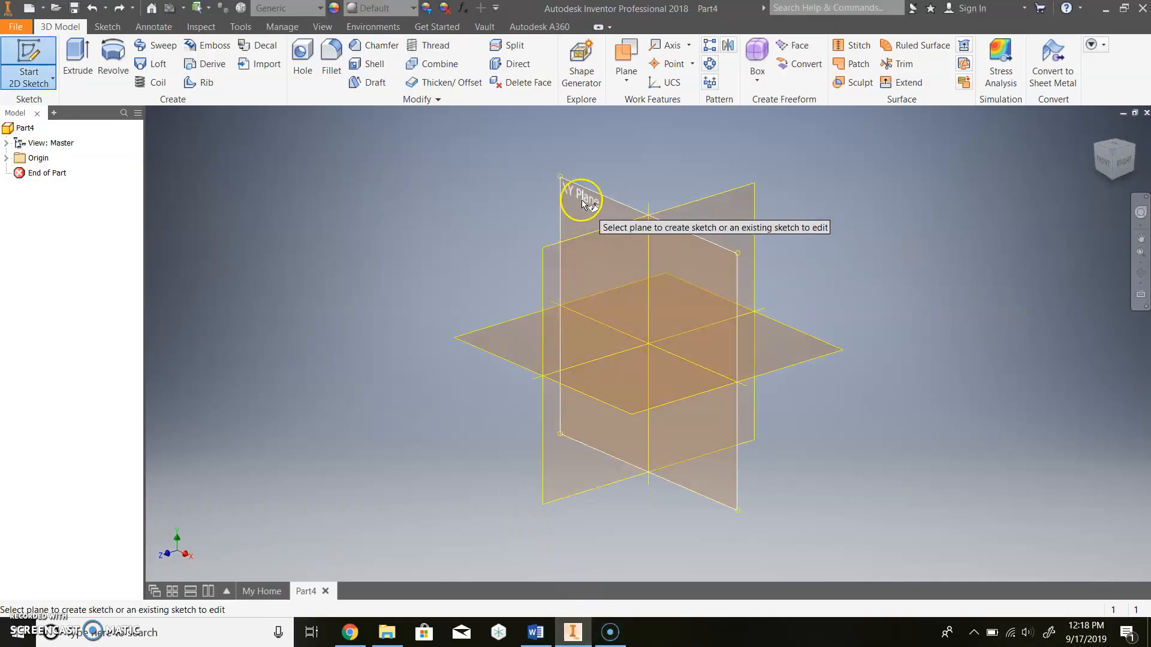
pyautogui.click(581, 200)
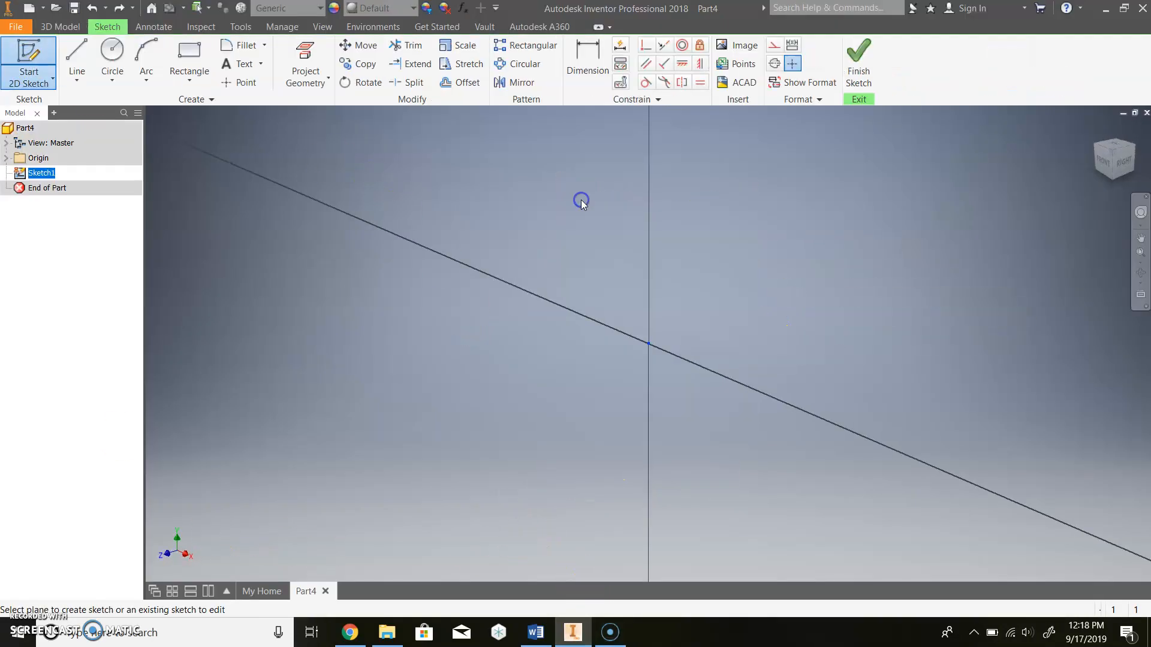
pyautogui.click(187, 60)
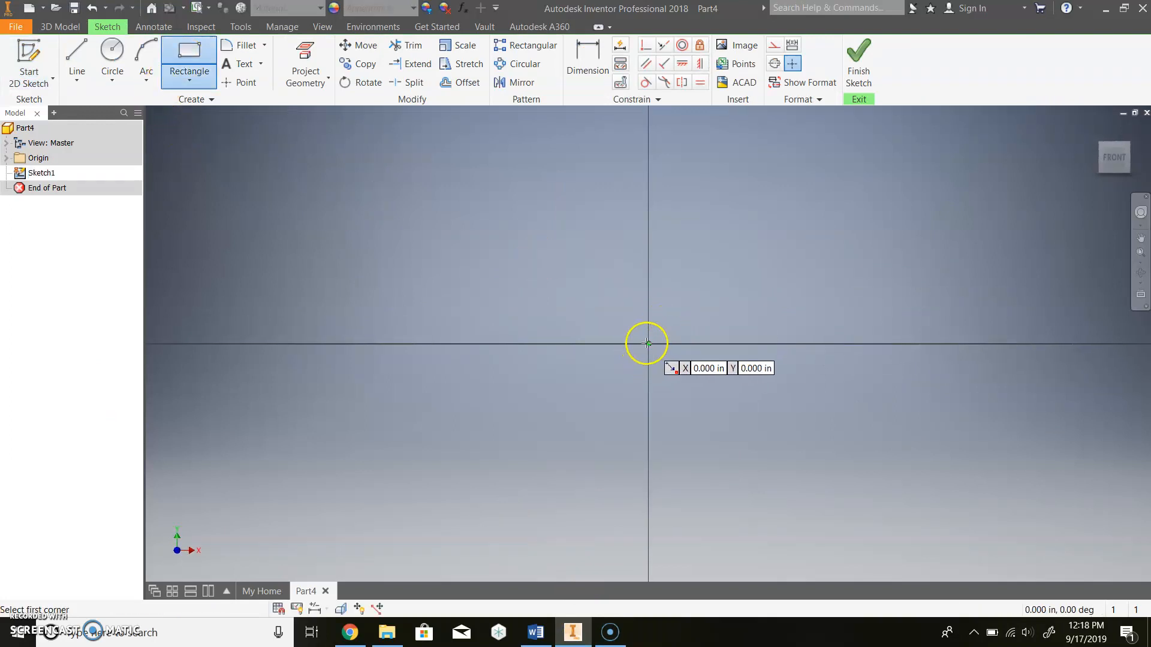
pyautogui.click(535, 632)
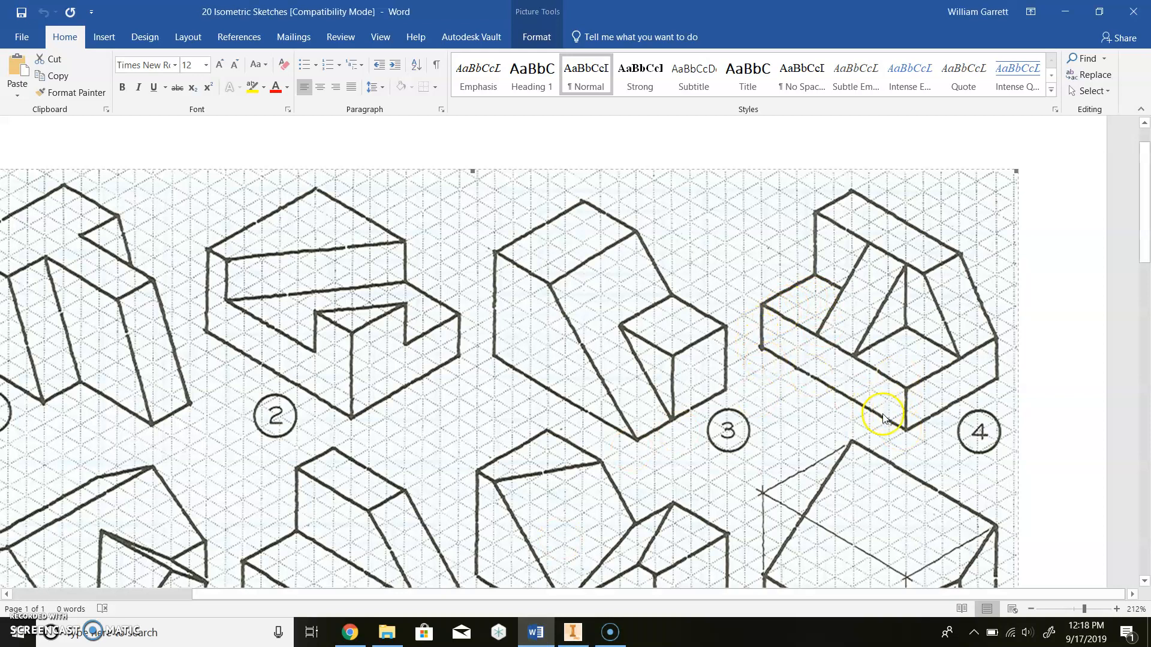
pyautogui.click(572, 632)
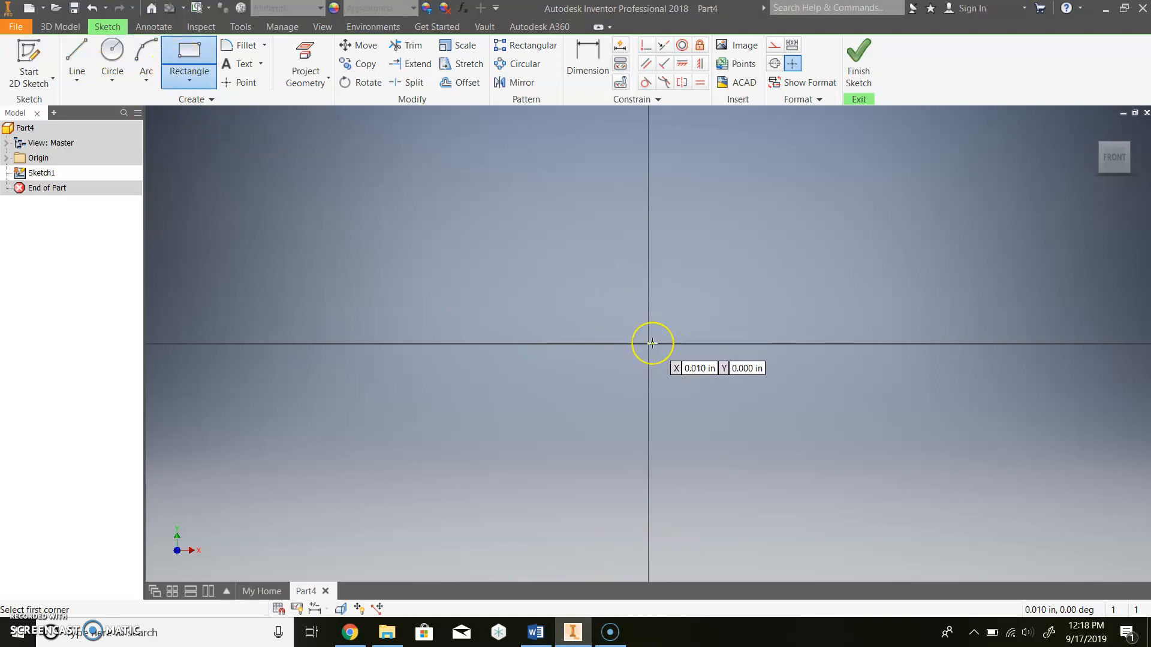
# - Draw an 8 x 2 in rectangle from the origin and finish the sketch
pyautogui.moveTo(648, 343)
pyautogui.mouseDown()
pyautogui.moveTo(707, 314)
pyautogui.moveTo(803, 294)
pyautogui.mouseUp()
pyautogui.write('8')
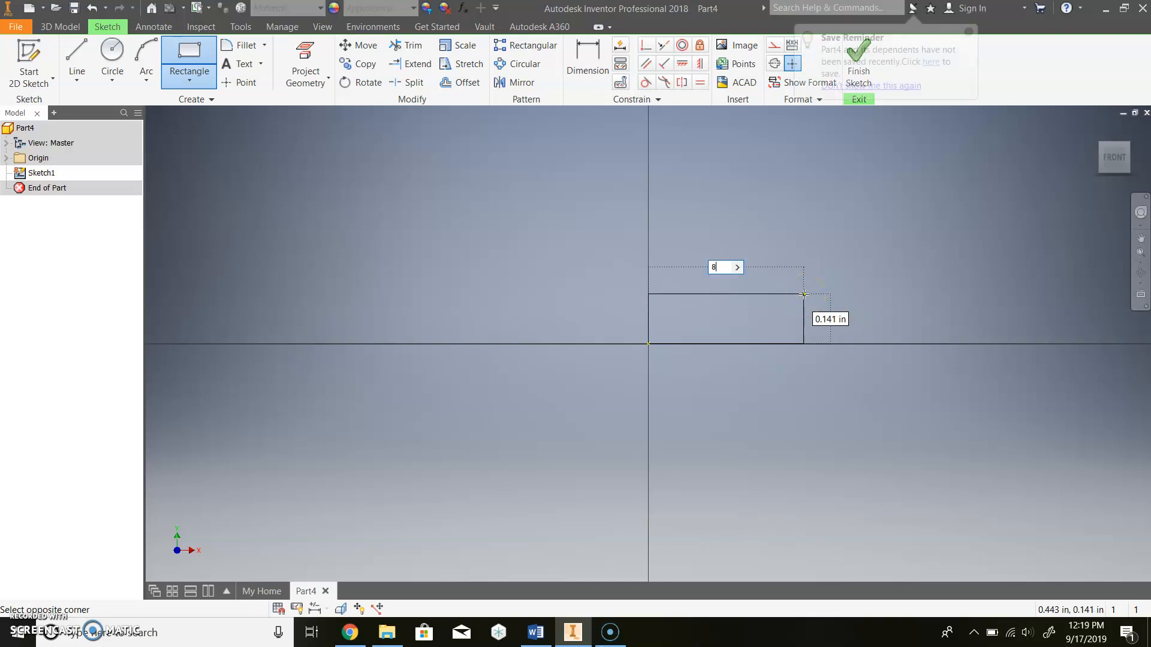
pyautogui.press('Tab')
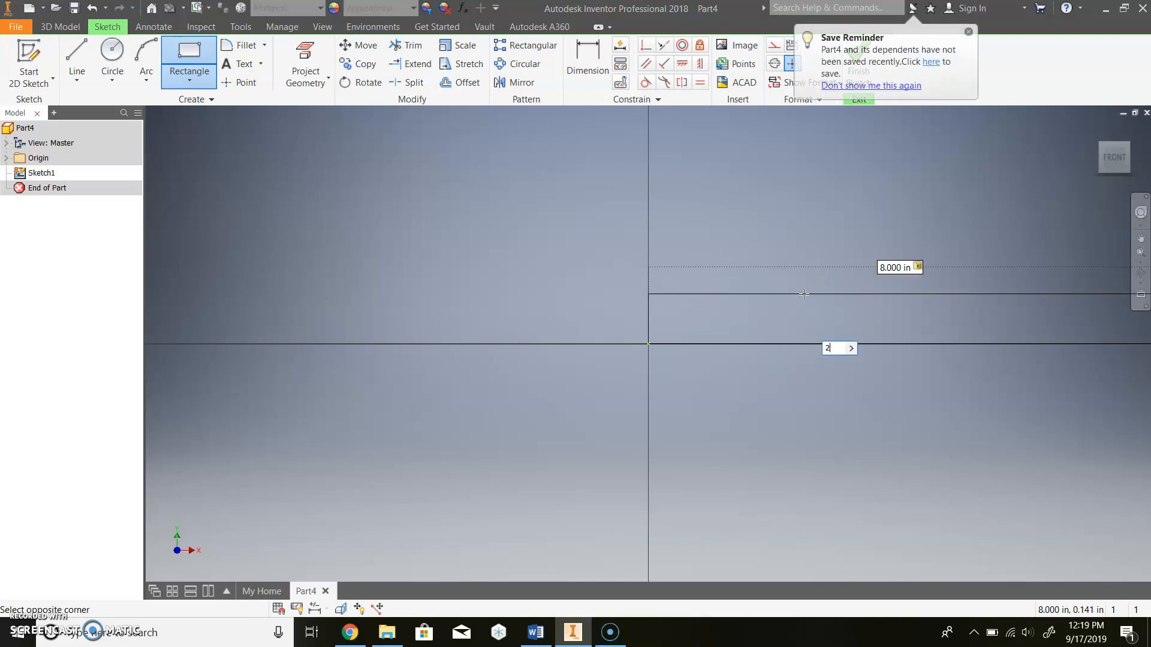
pyautogui.write('2')
pyautogui.press('Return')
pyautogui.scroll(-10, 804, 293)
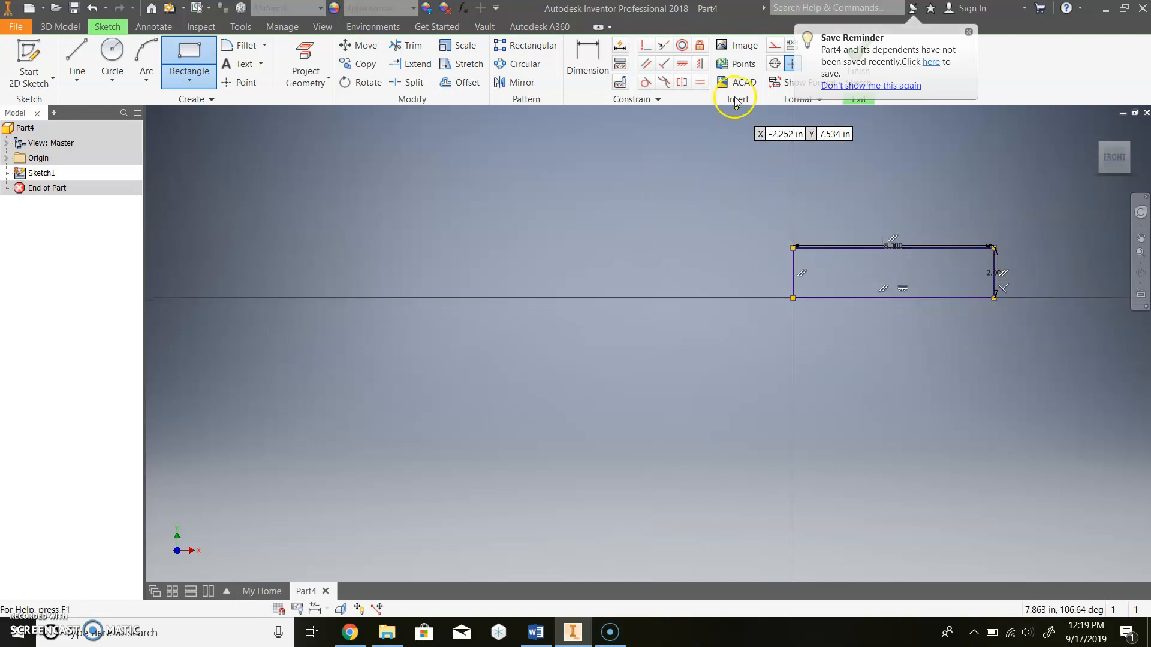
pyautogui.click(863, 63)
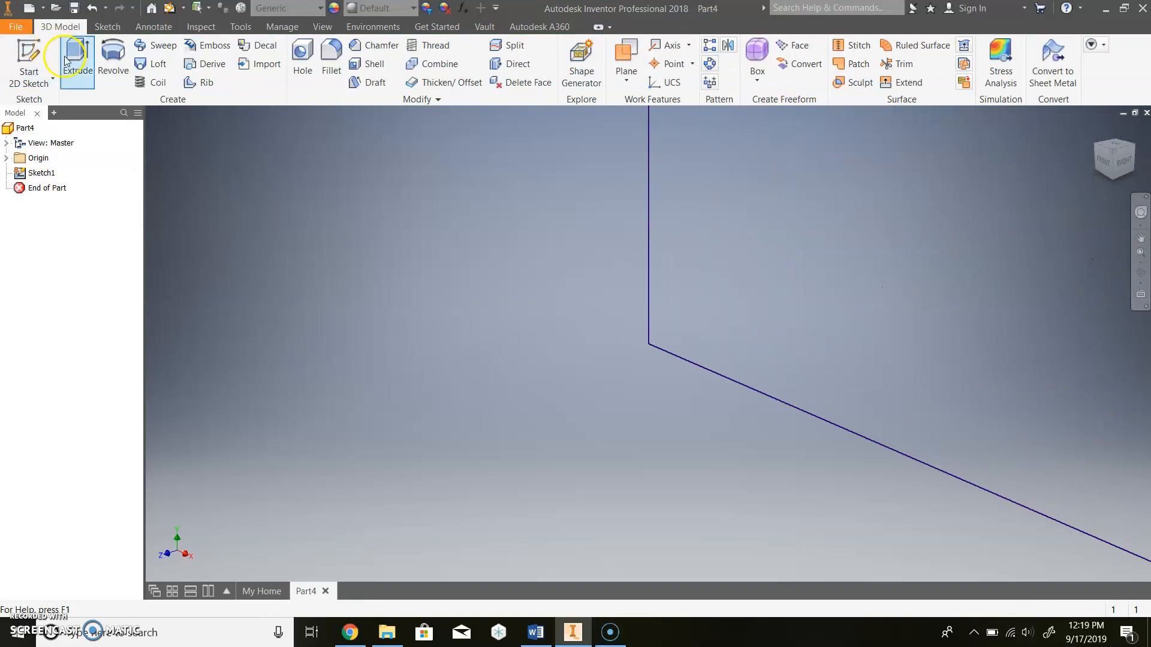
# - Extrude the 8 x 2 rectangle into a solid block, then return to the Word reference
pyautogui.click(75, 60)
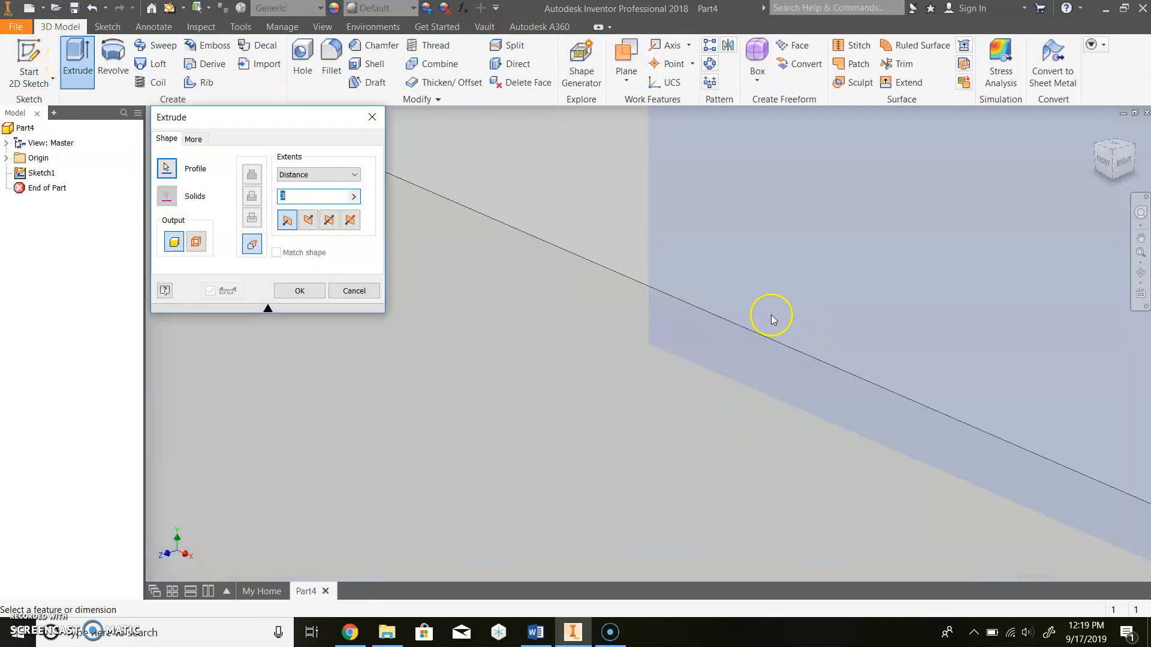
pyautogui.click(535, 632)
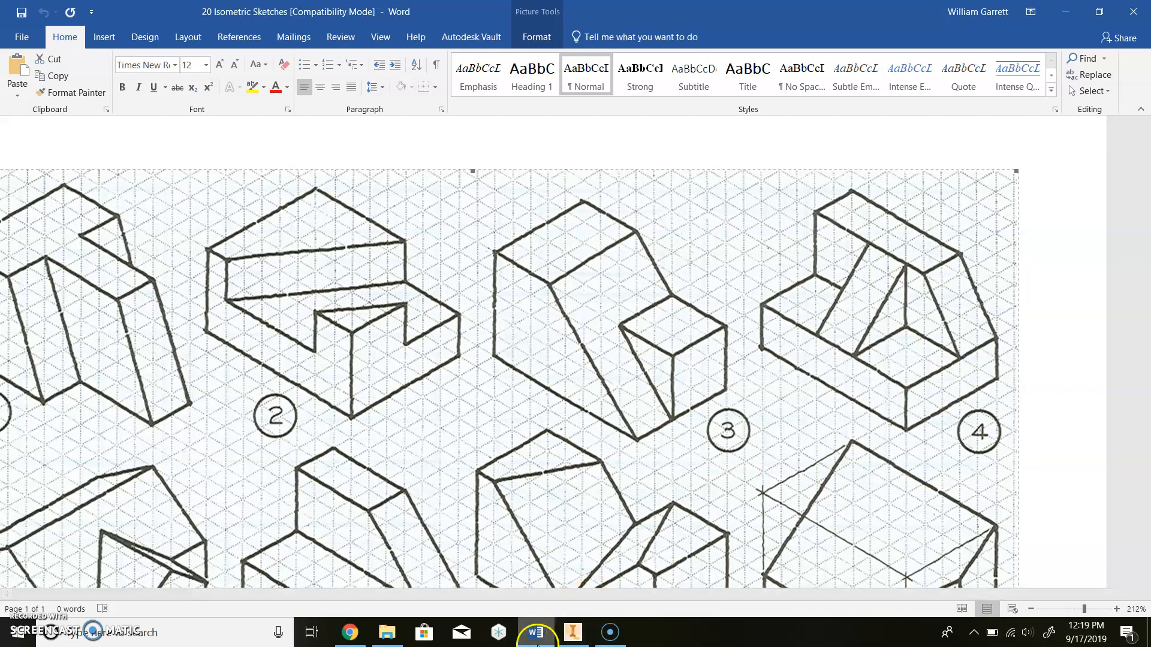
pyautogui.click(573, 632)
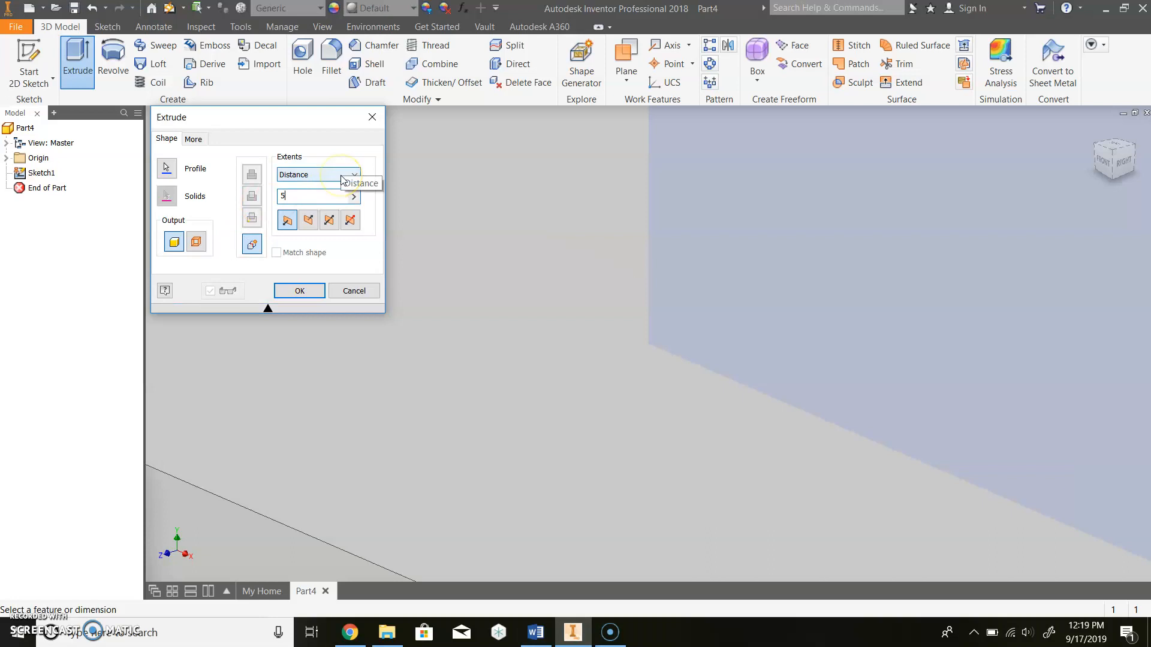
pyautogui.press('Return')
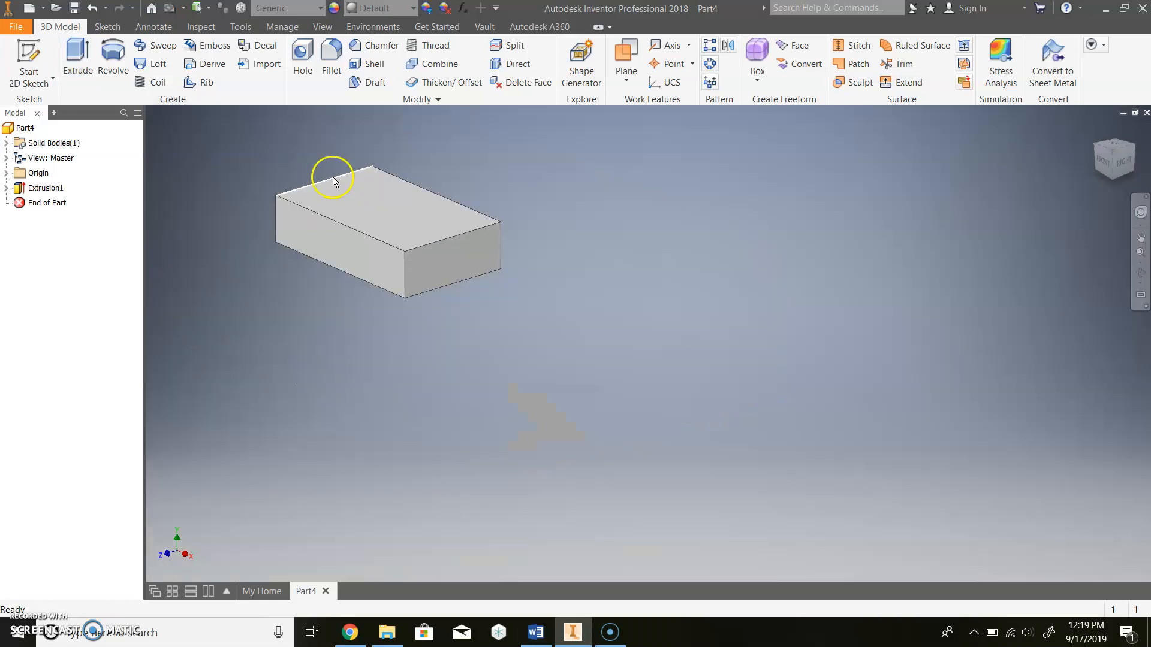
pyautogui.scroll(-6, 327, 180)
pyautogui.scroll(3, 307, 169)
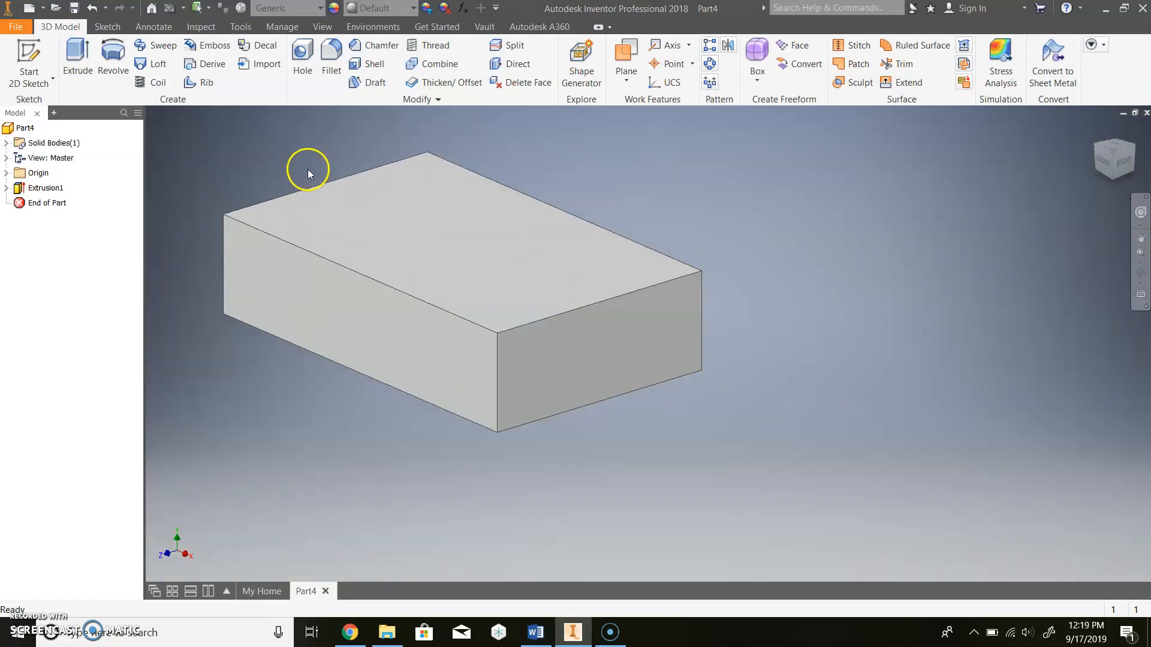
pyautogui.click(534, 632)
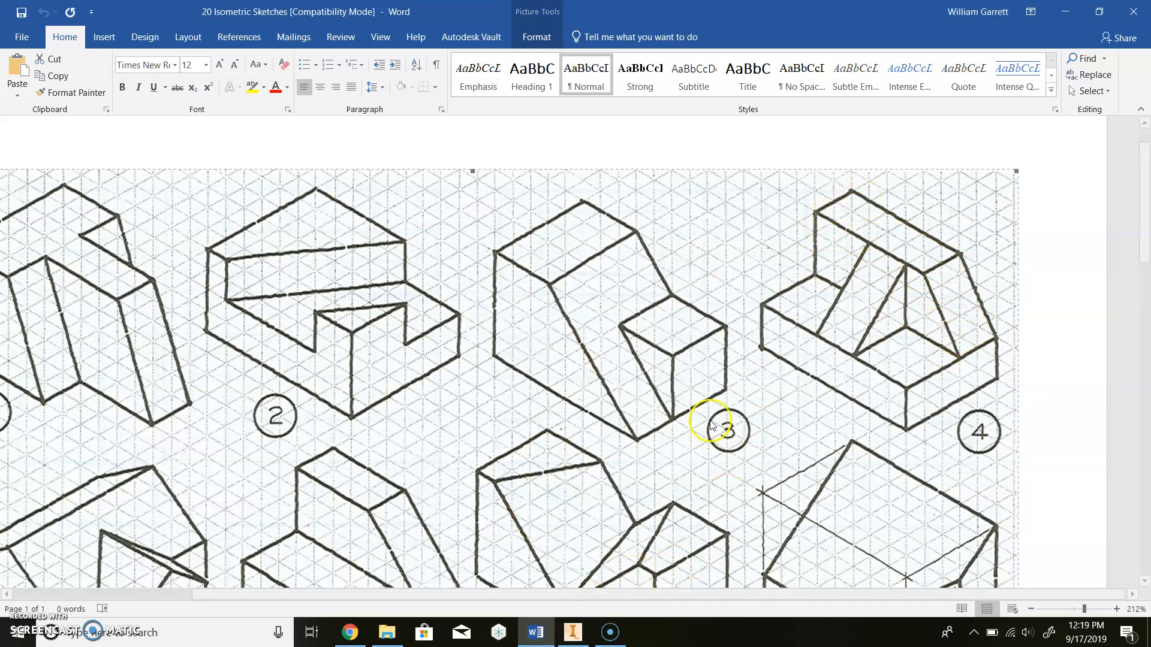
# - Start a new sketch on the block's top face, rolled so TOP reads upright
pyautogui.click(573, 632)
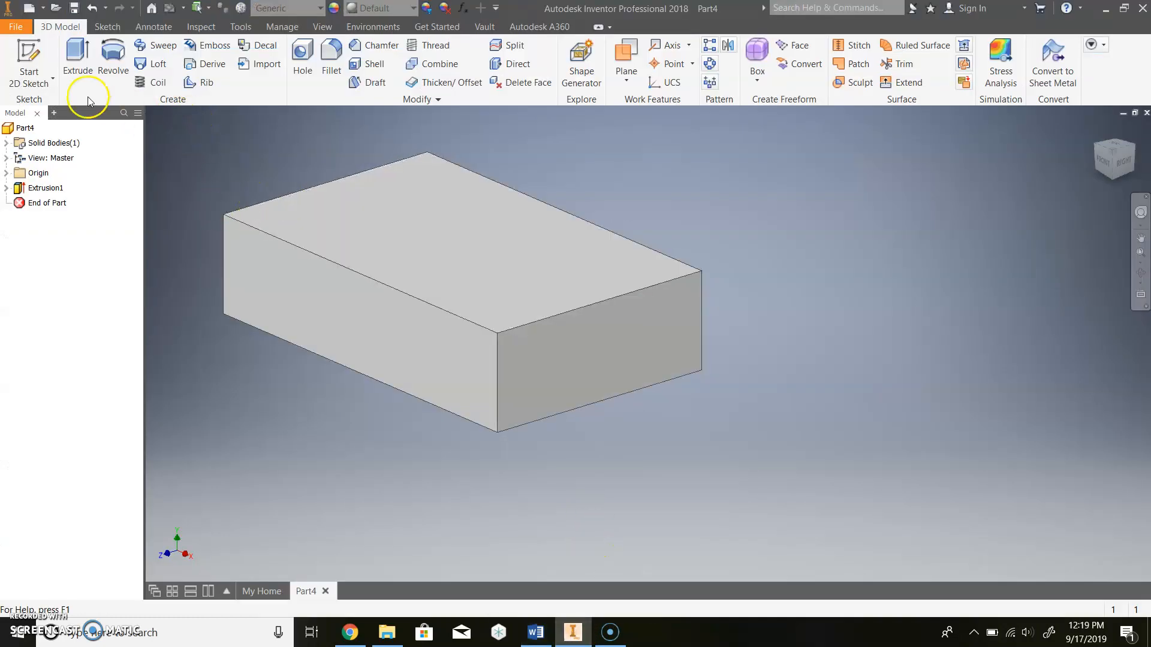
pyautogui.click(52, 76)
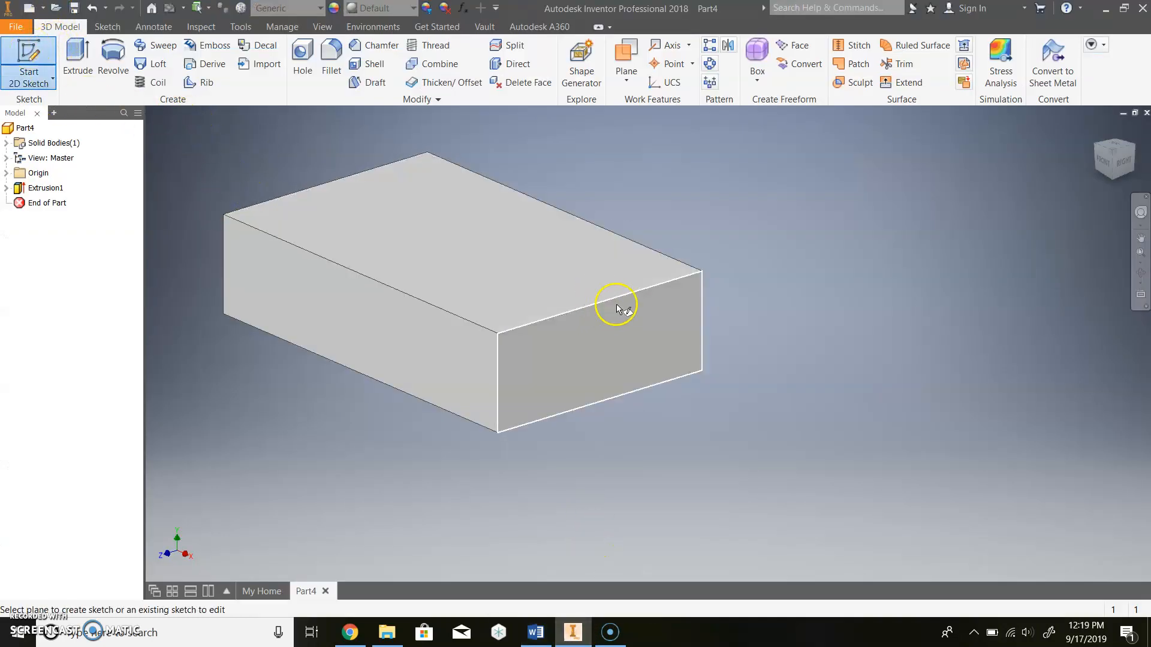
pyautogui.click(534, 265)
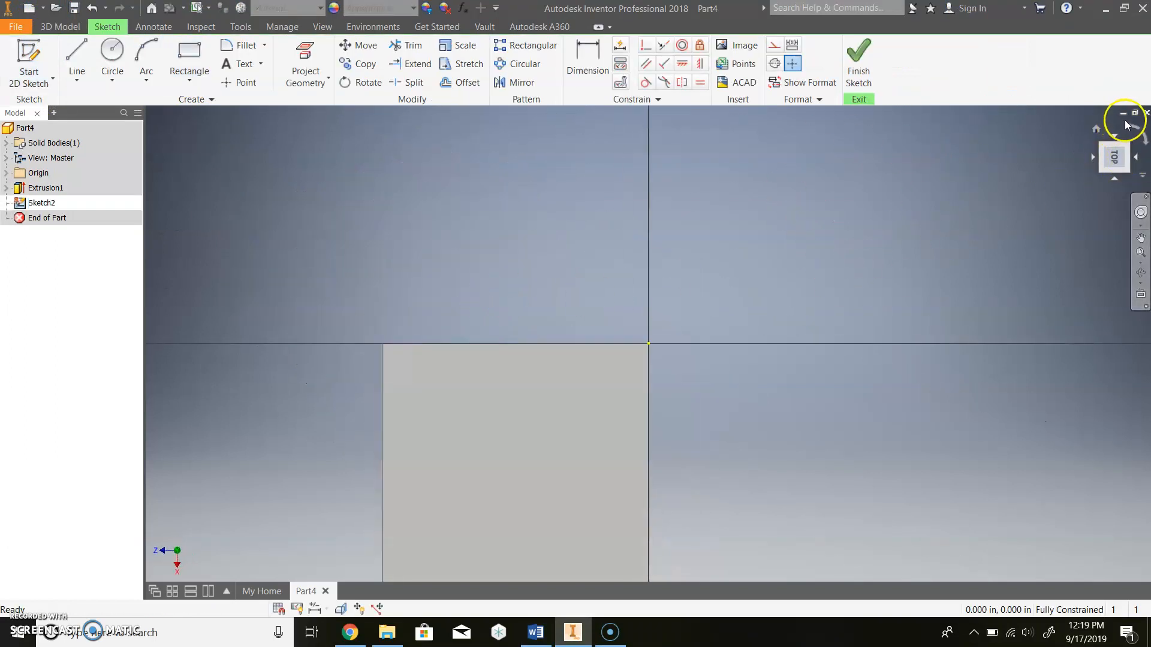
pyautogui.click(1134, 133)
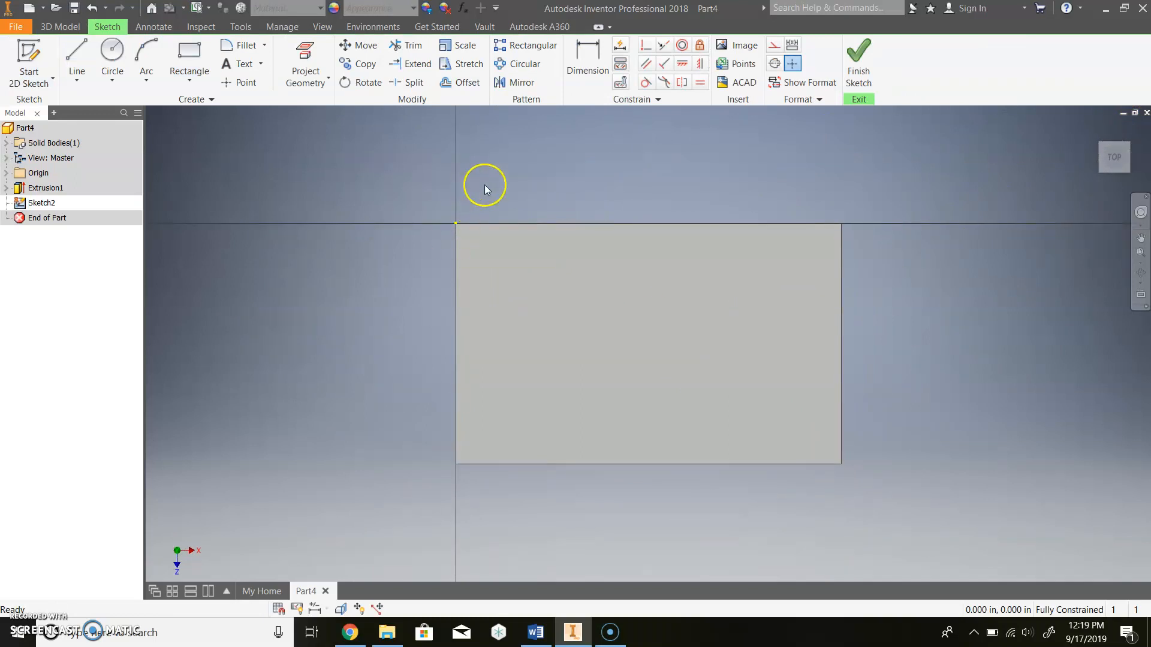
# - Draw an 8 x 2 in rectangle from the face corner and finish the sketch
pyautogui.click(195, 57)
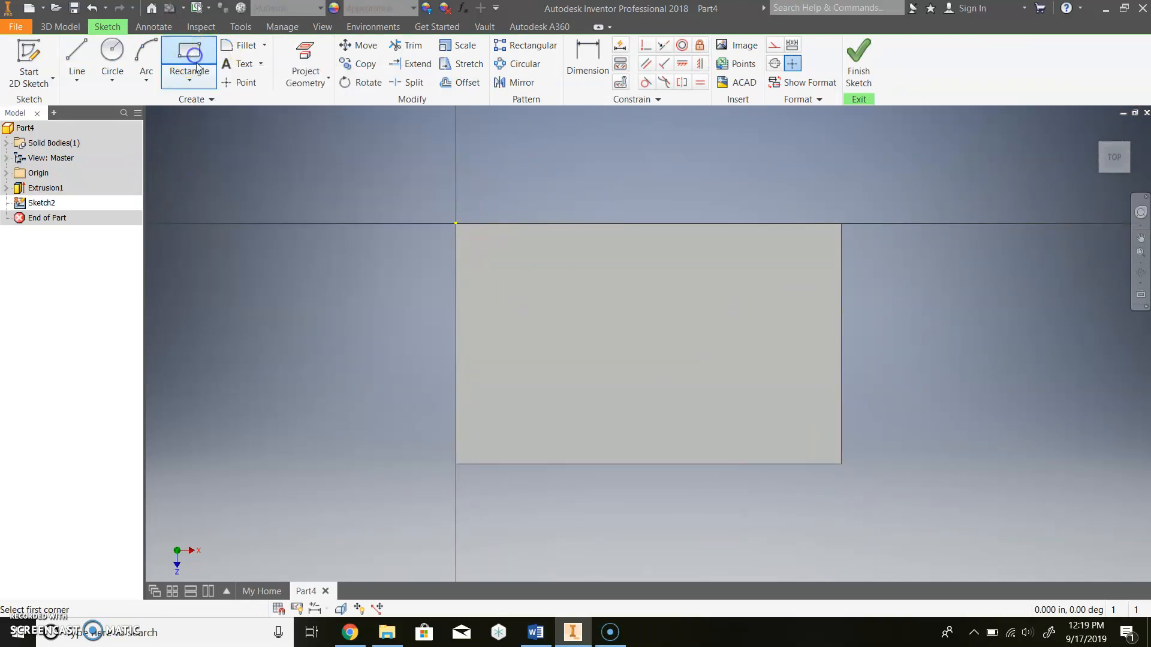
pyautogui.click(455, 222)
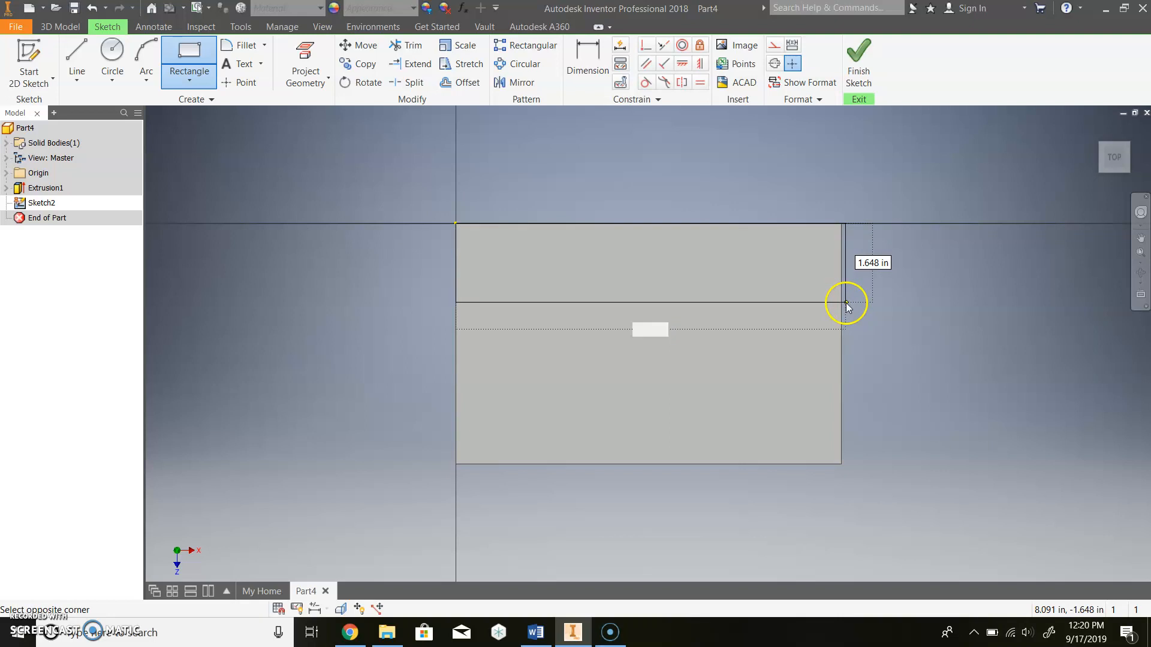
pyautogui.write('8')
pyautogui.press('Tab')
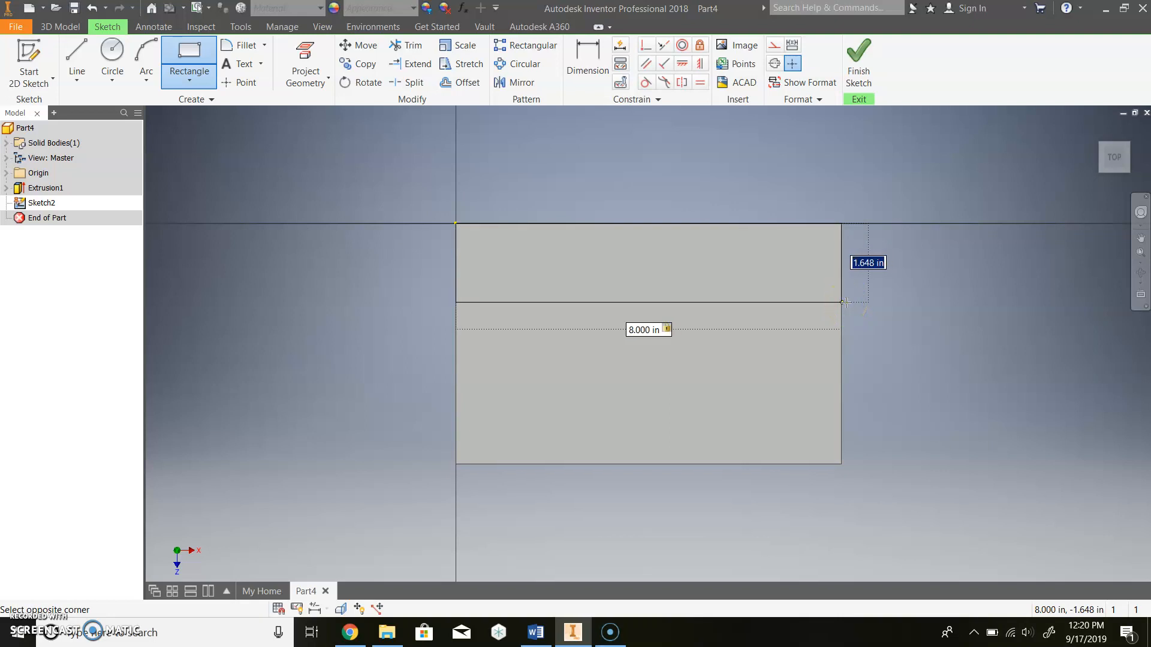
pyautogui.write('2')
pyautogui.press('Return')
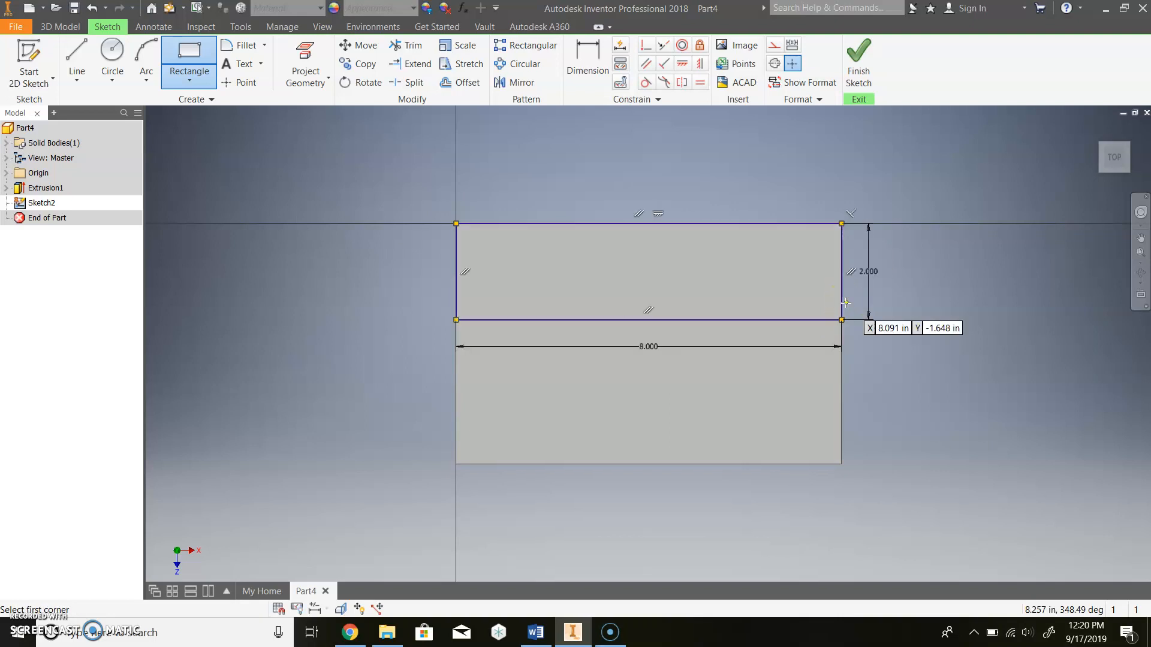
pyautogui.click(858, 60)
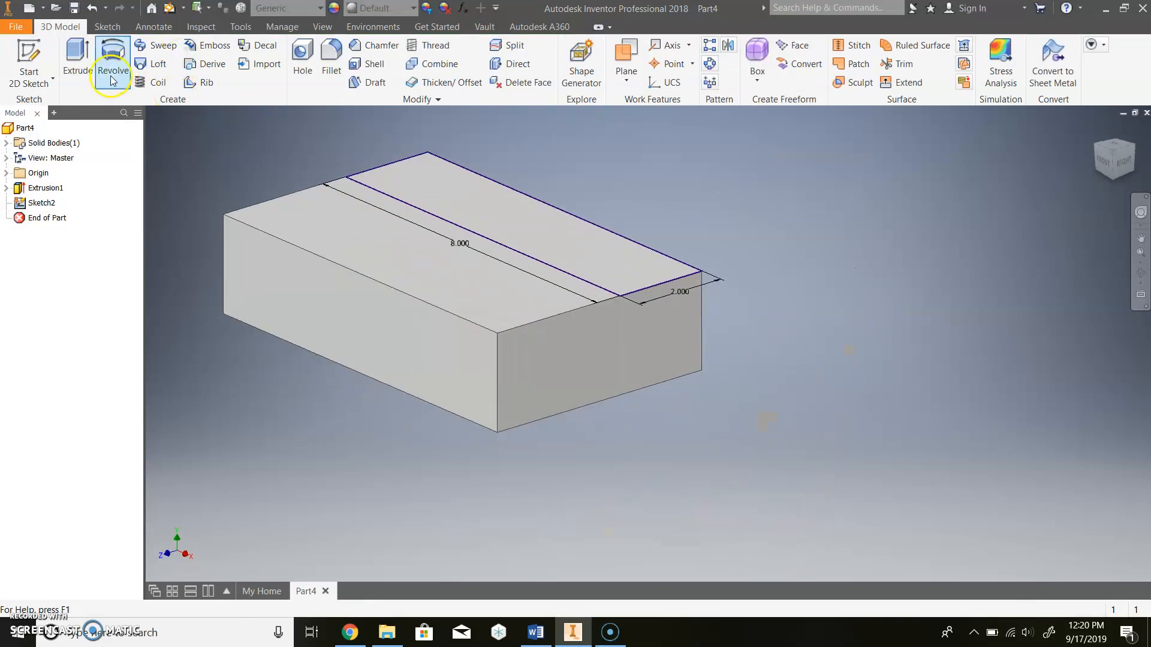
# - Extrude the 2-wide strip 3 in upward into a wall, then view the Word reference
pyautogui.click(86, 59)
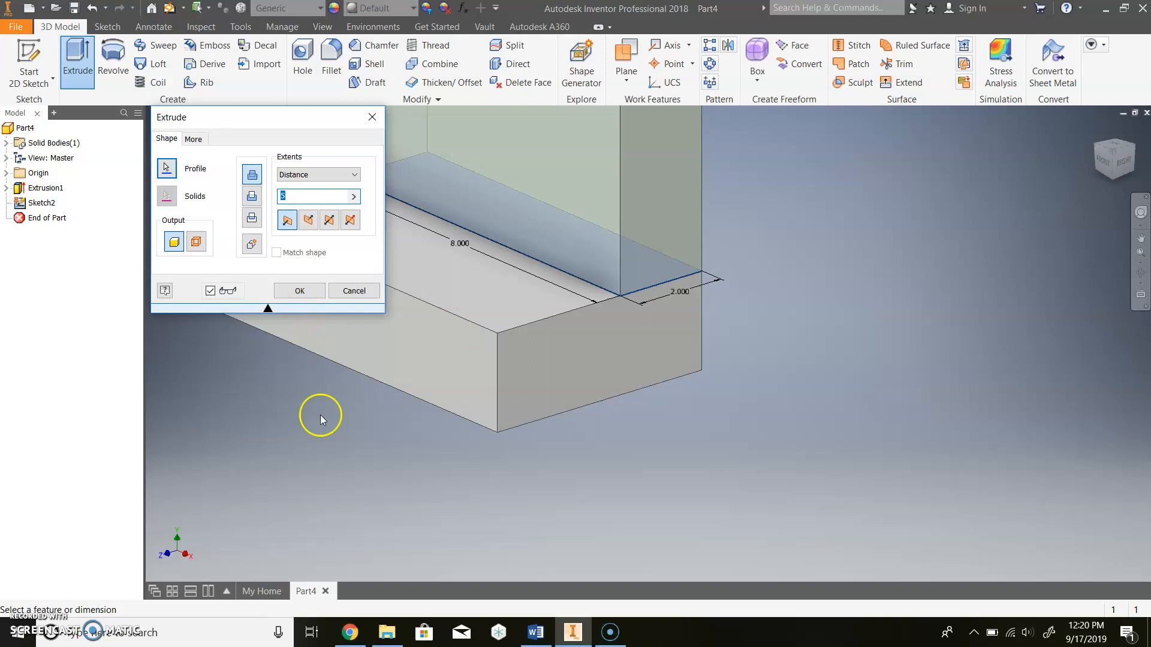
pyautogui.click(535, 638)
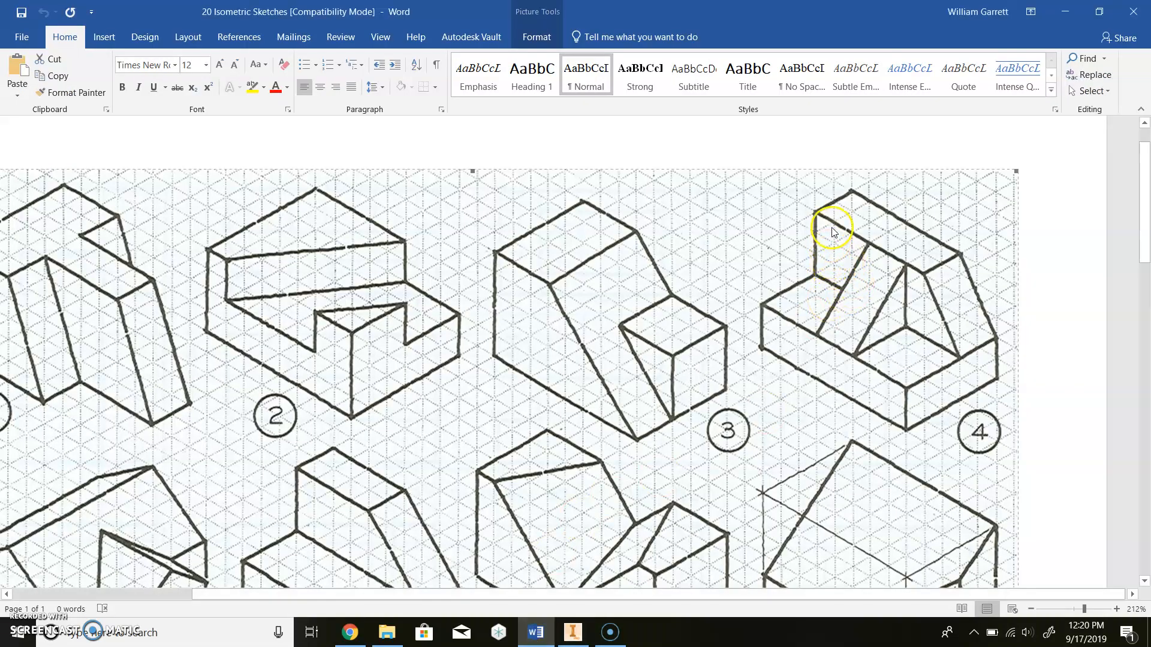
pyautogui.click(573, 631)
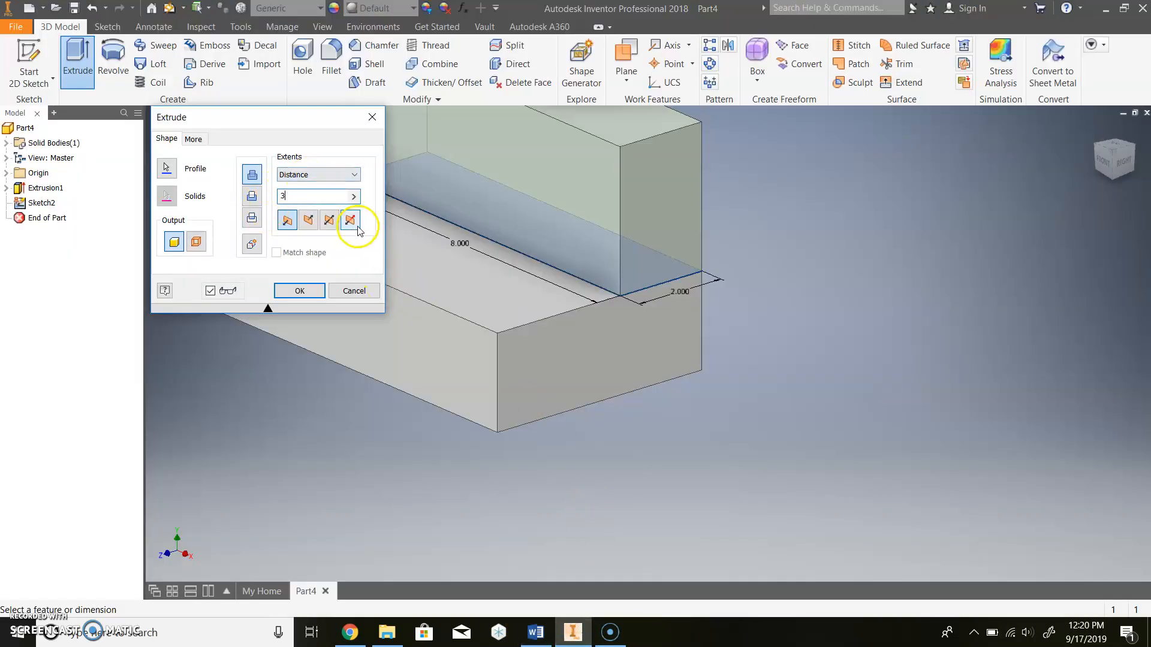
pyautogui.click(301, 291)
pyautogui.scroll(5, 479, 263)
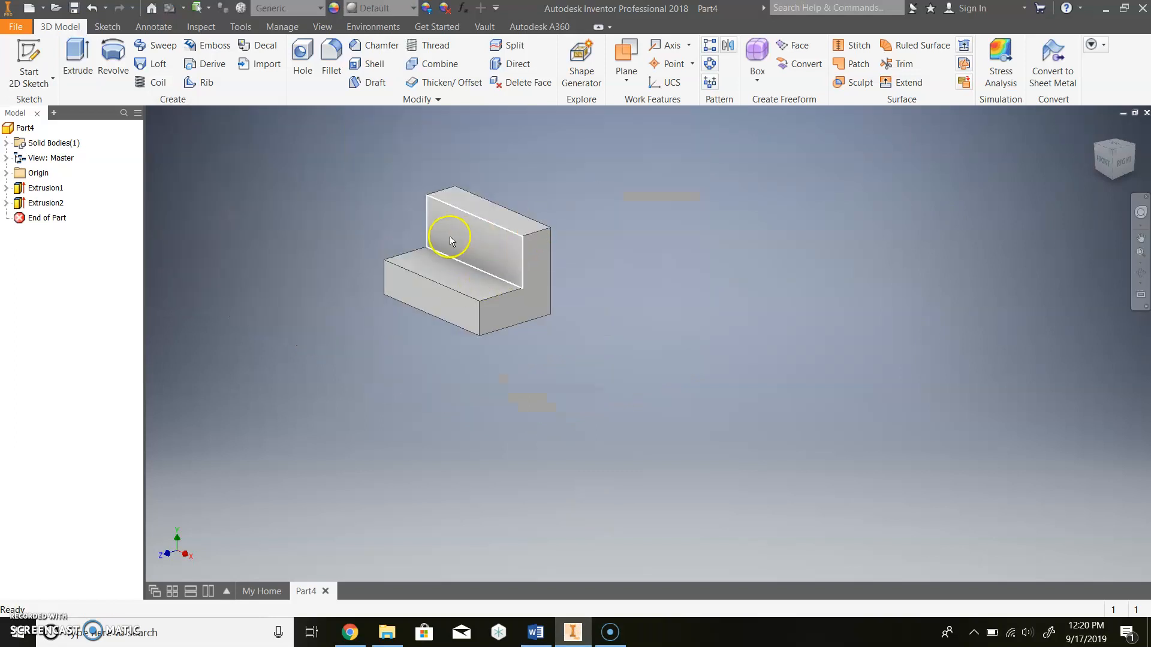
pyautogui.scroll(-5, 451, 240)
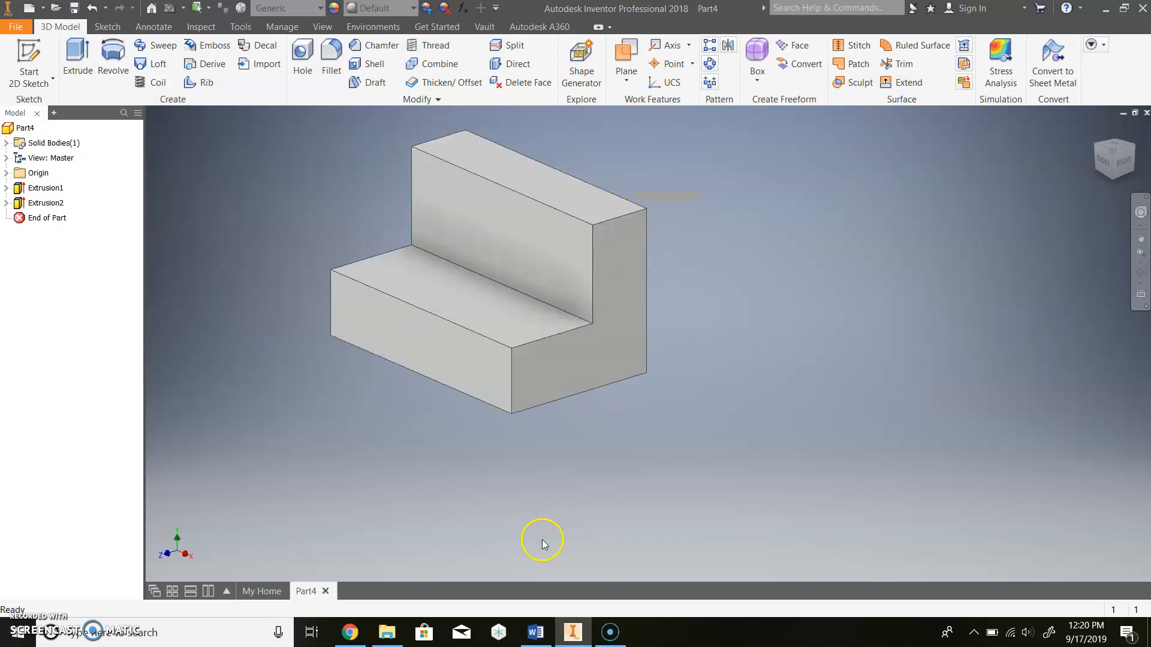
pyautogui.click(535, 633)
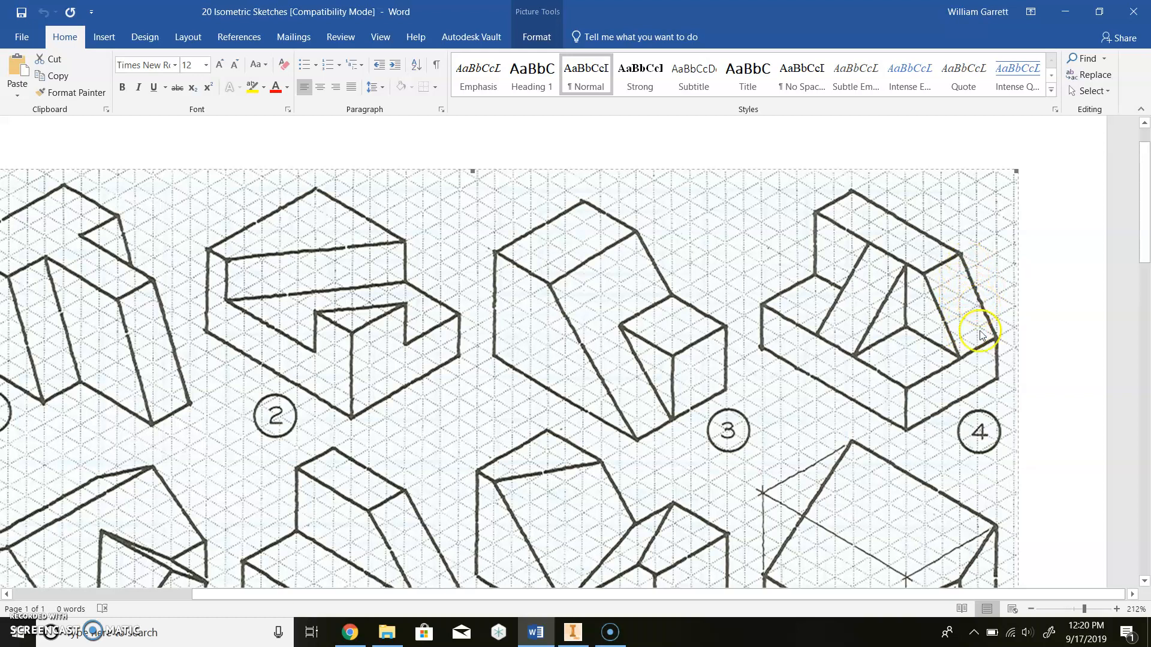
# - Chamfer the wall's top outer edge with two distances, 2 and 3, then check Word
pyautogui.click(572, 633)
pyautogui.click(375, 53)
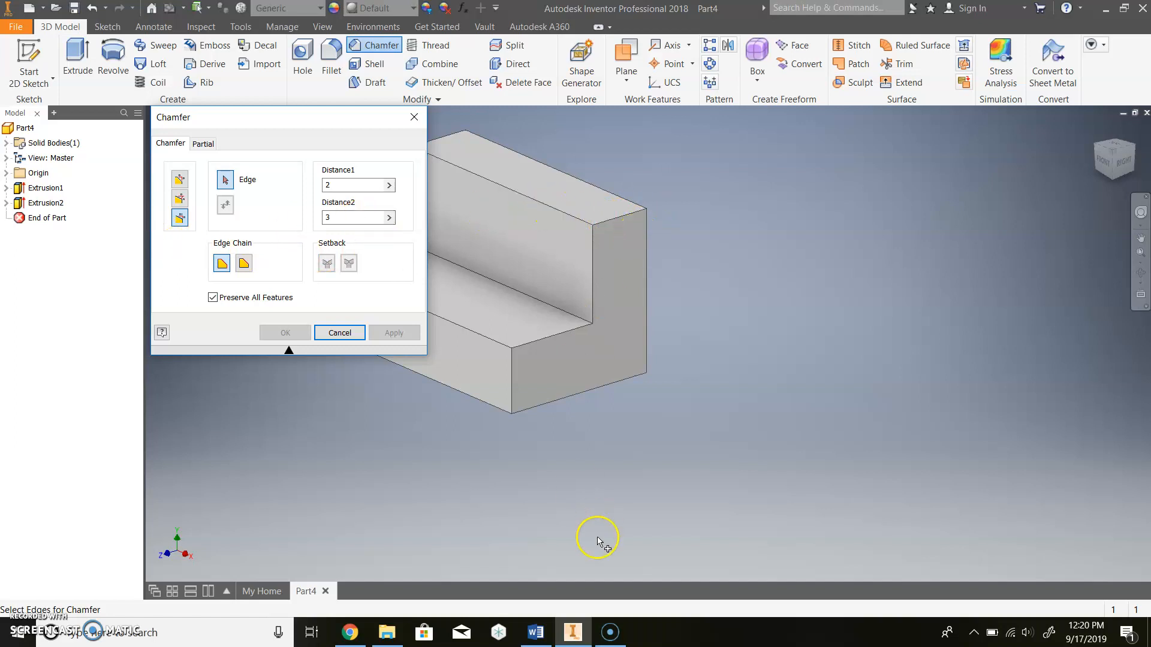
pyautogui.click(535, 633)
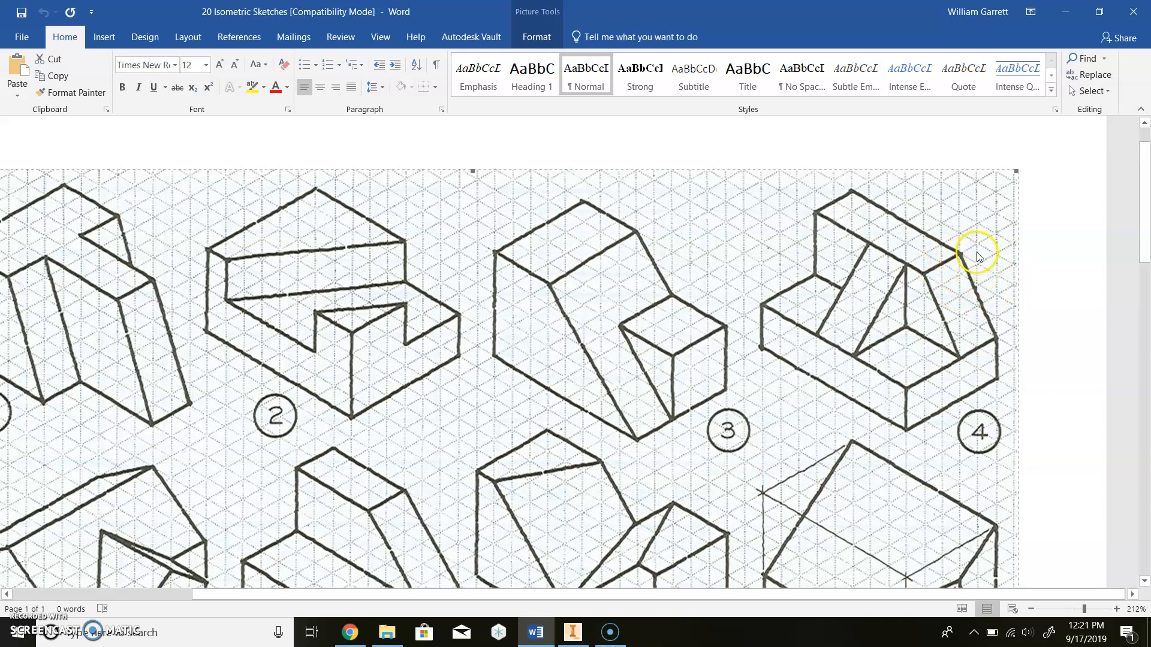
pyautogui.click(572, 632)
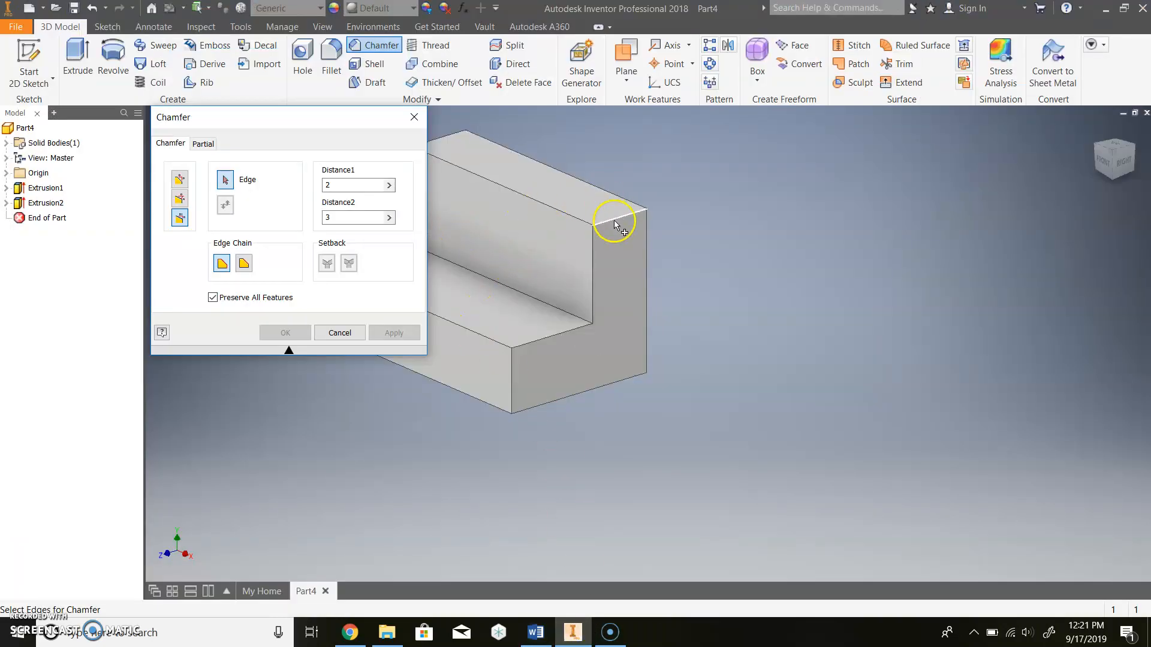
pyautogui.click(179, 179)
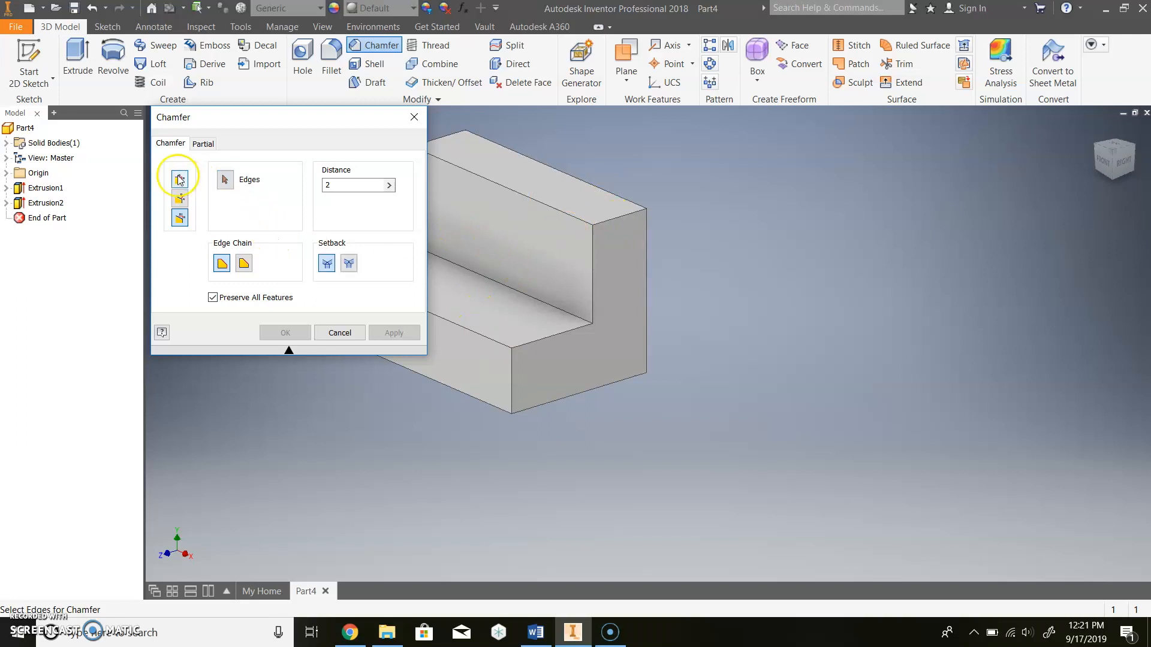
pyautogui.click(613, 221)
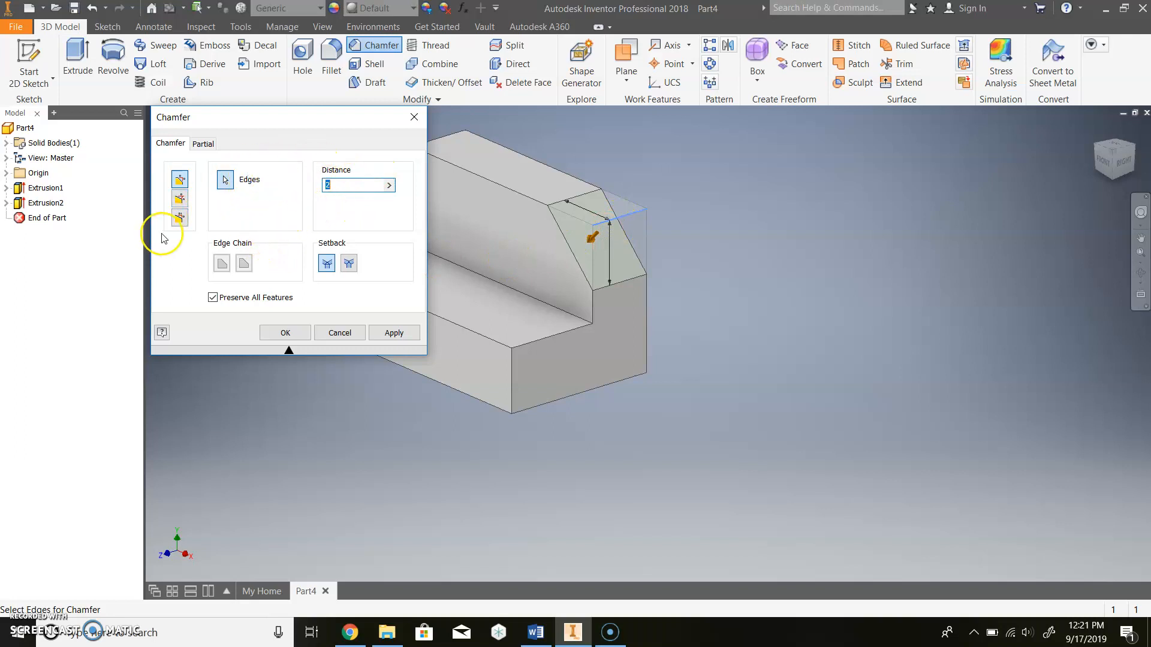
pyautogui.click(179, 219)
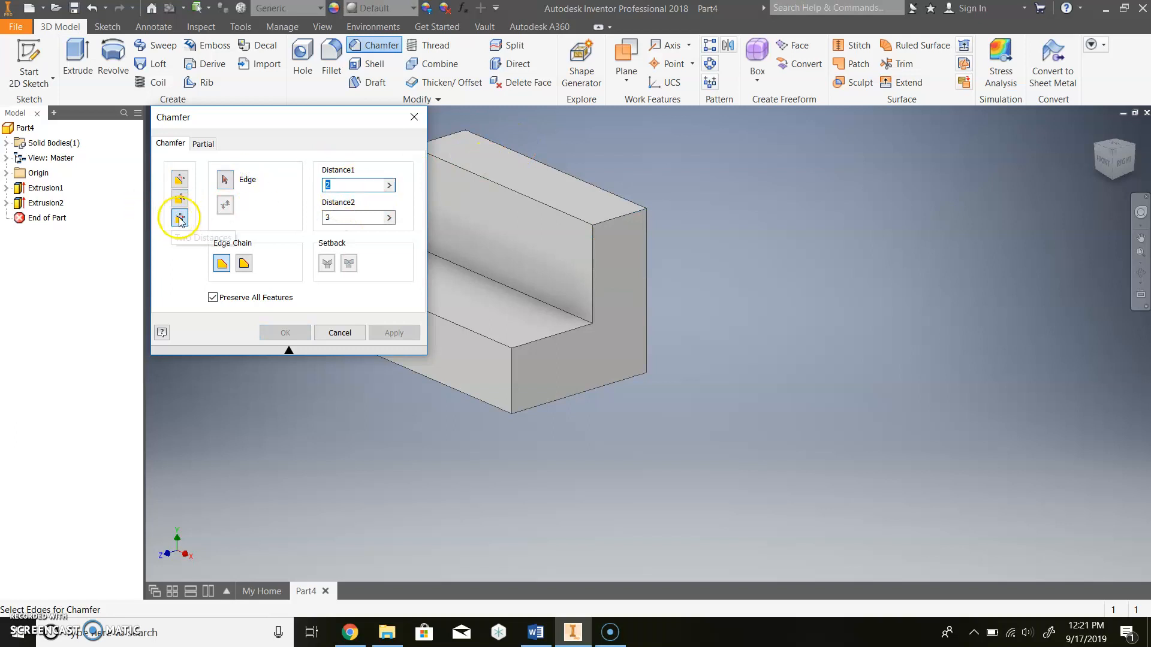
pyautogui.click(609, 223)
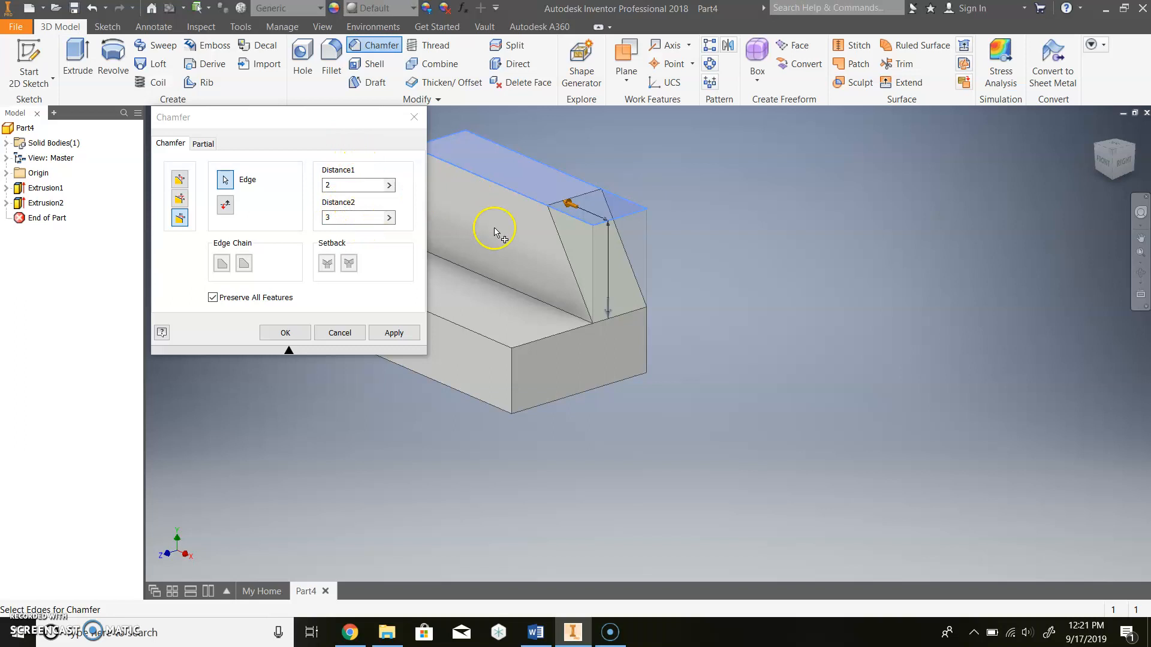
pyautogui.click(223, 209)
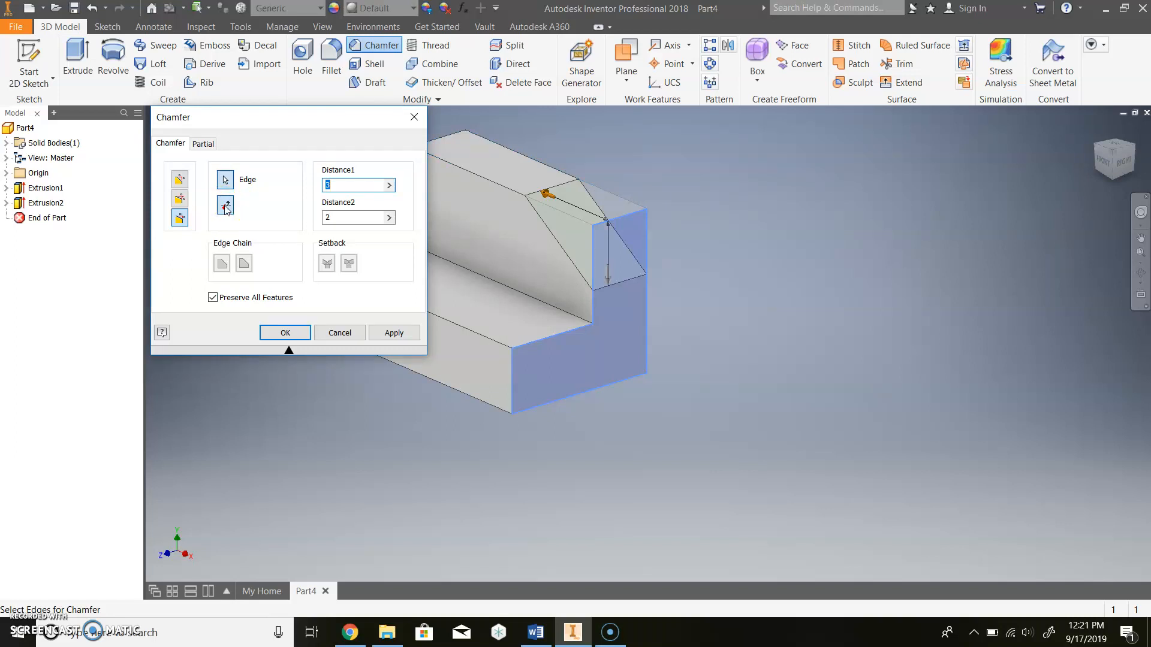
pyautogui.click(225, 208)
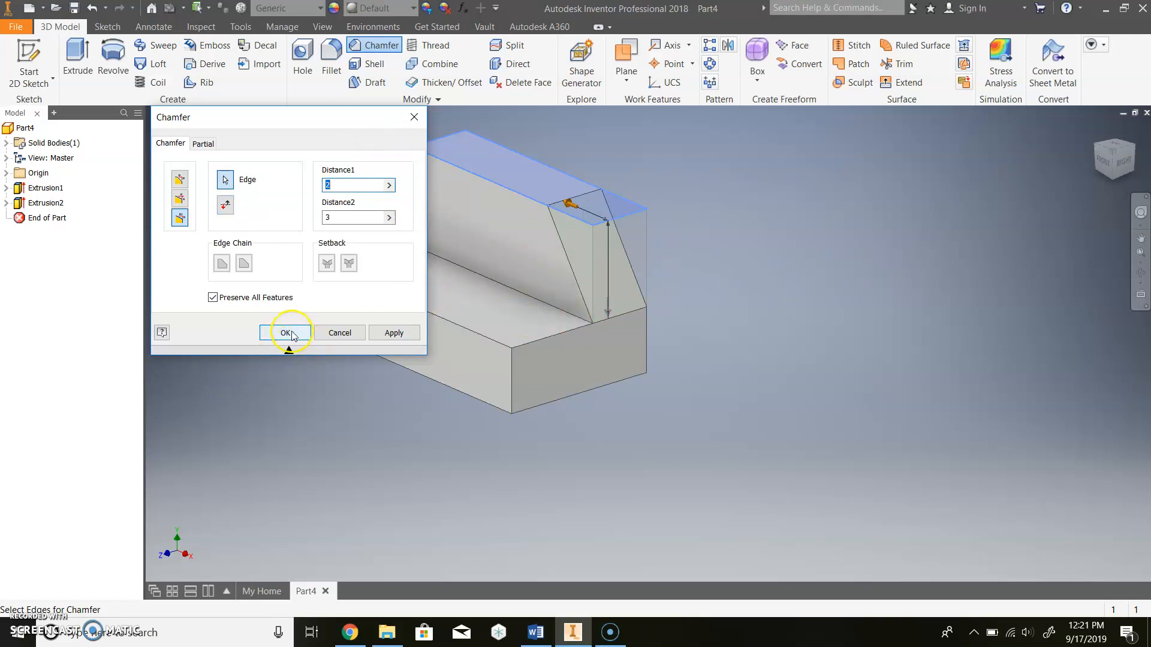
pyautogui.click(288, 333)
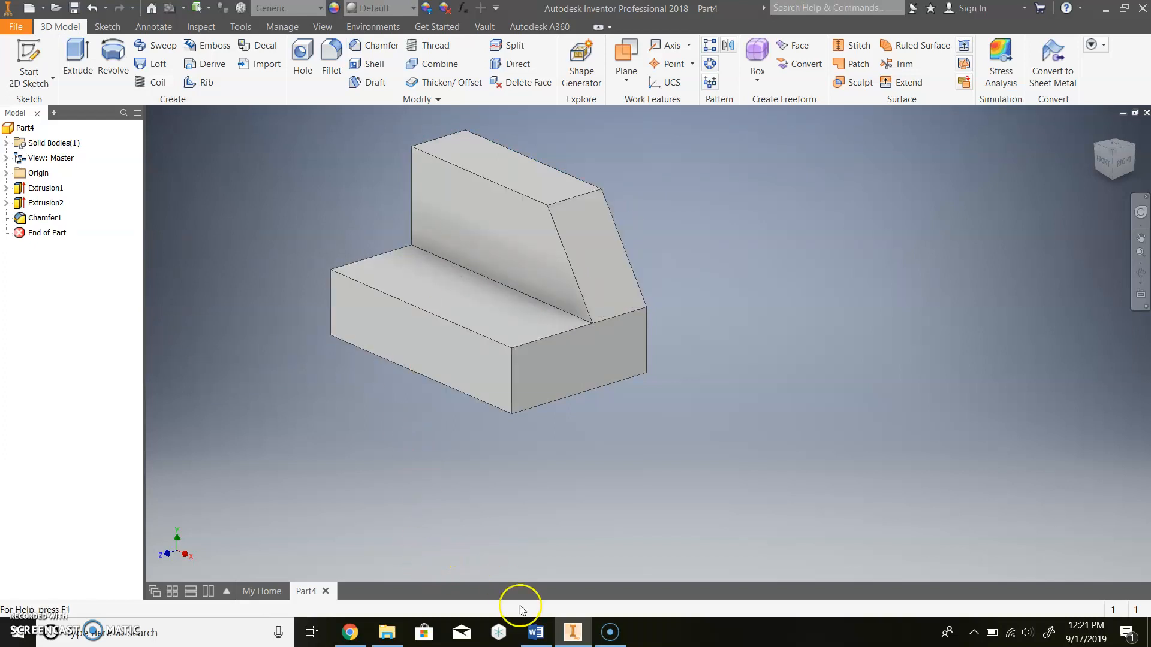
pyautogui.click(536, 633)
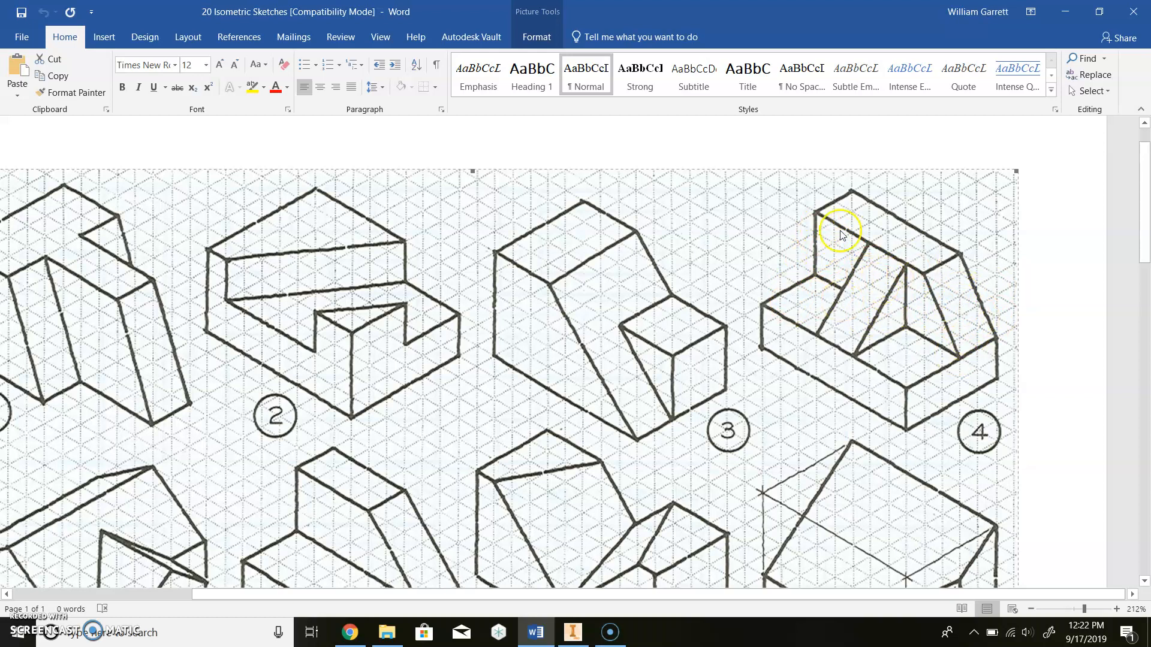
# - Start Sketch3 on the block's front face and select the Rectangle tool for the notch
pyautogui.click(572, 632)
pyautogui.click(27, 58)
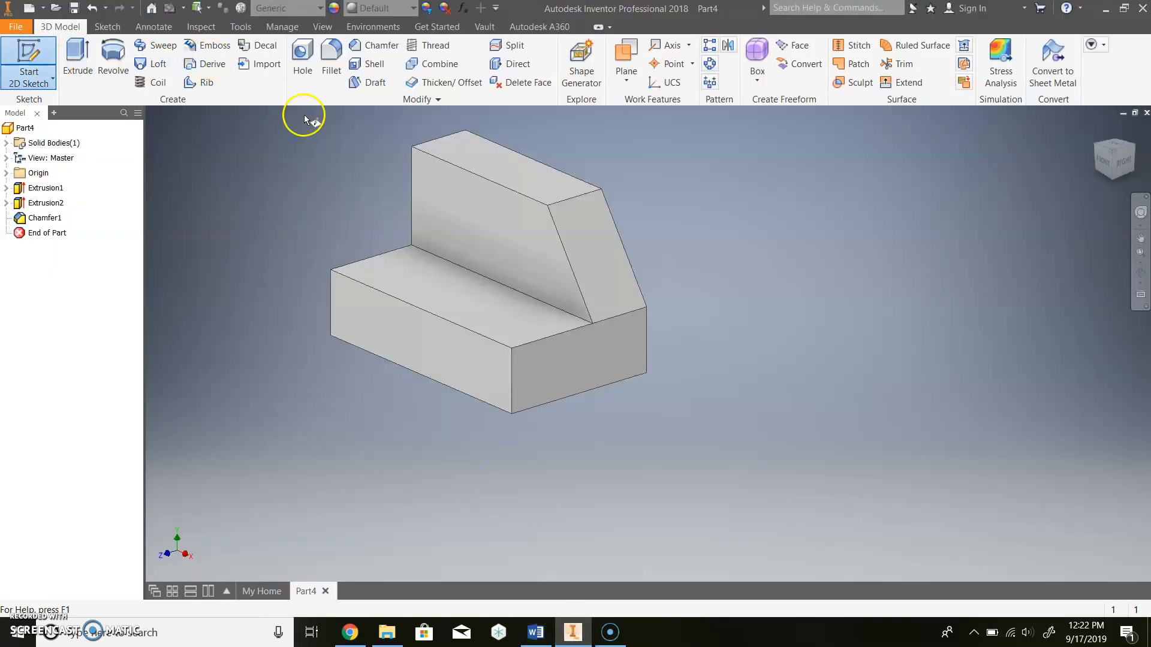
pyautogui.click(491, 229)
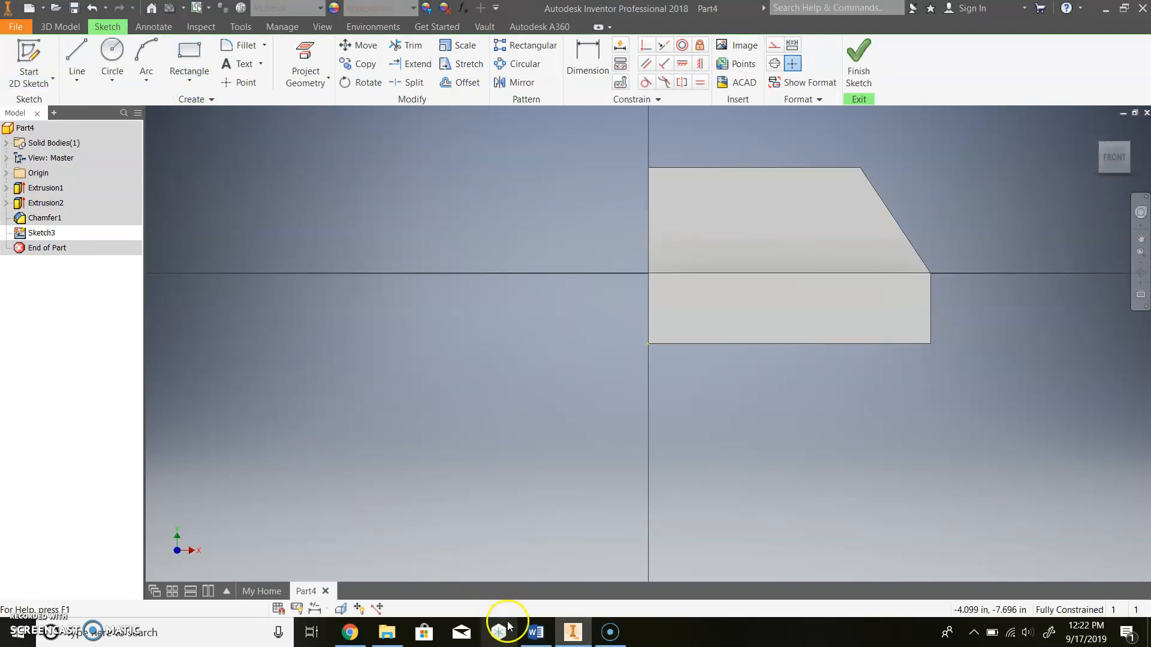
pyautogui.click(551, 635)
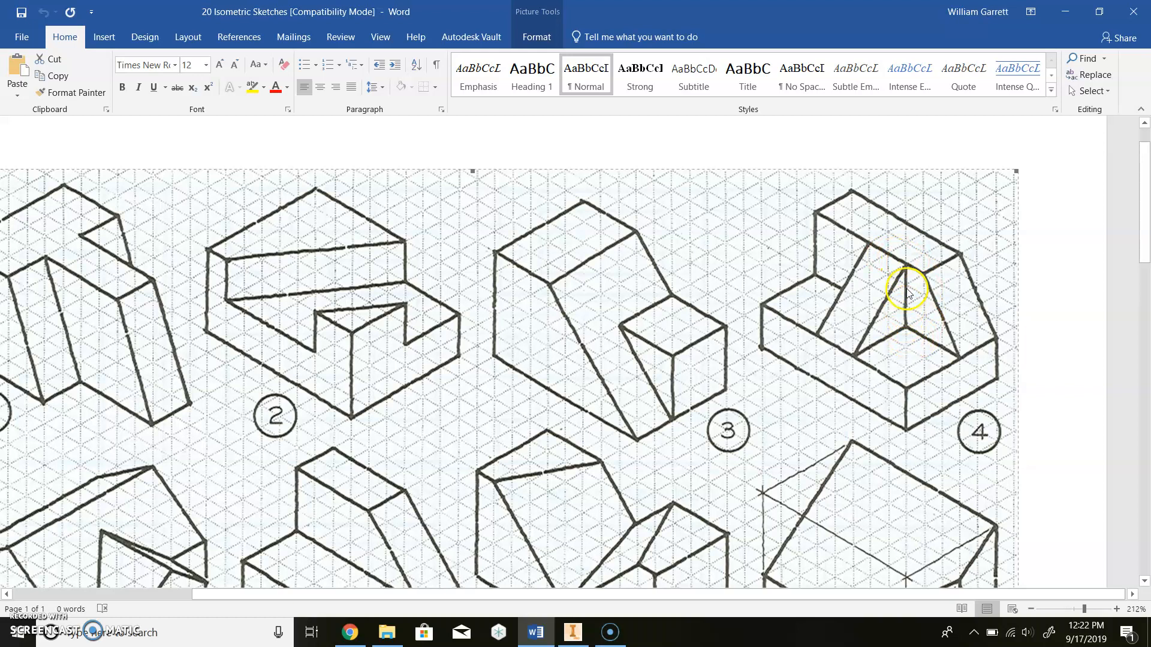
pyautogui.moveTo(533, 626)
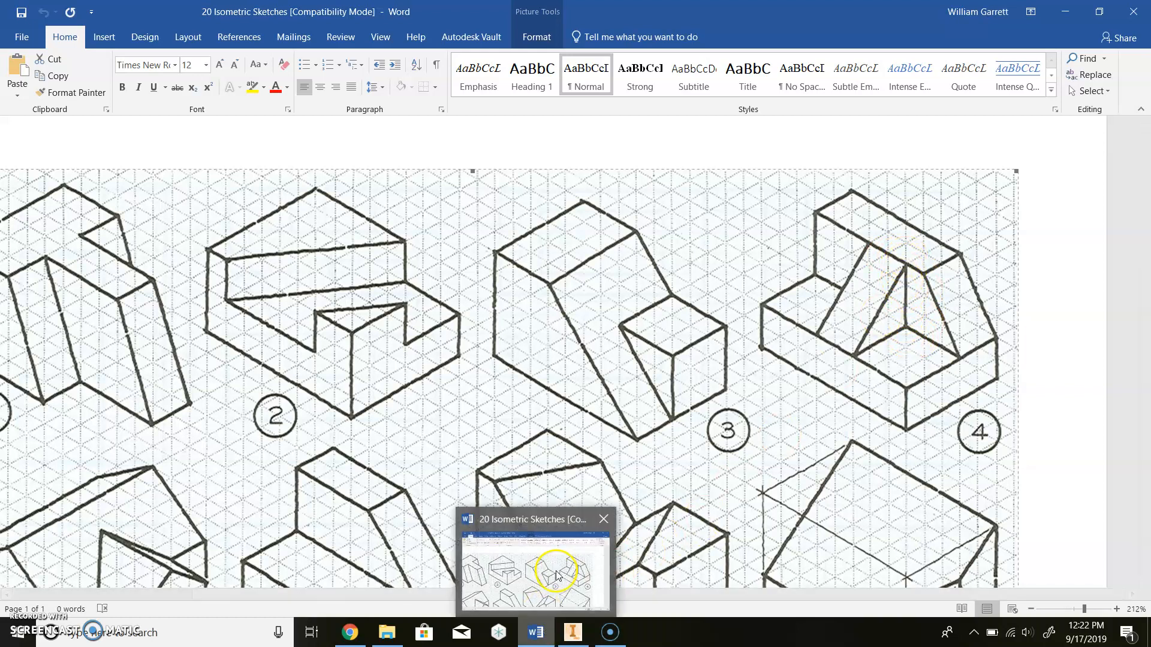
pyautogui.click(547, 562)
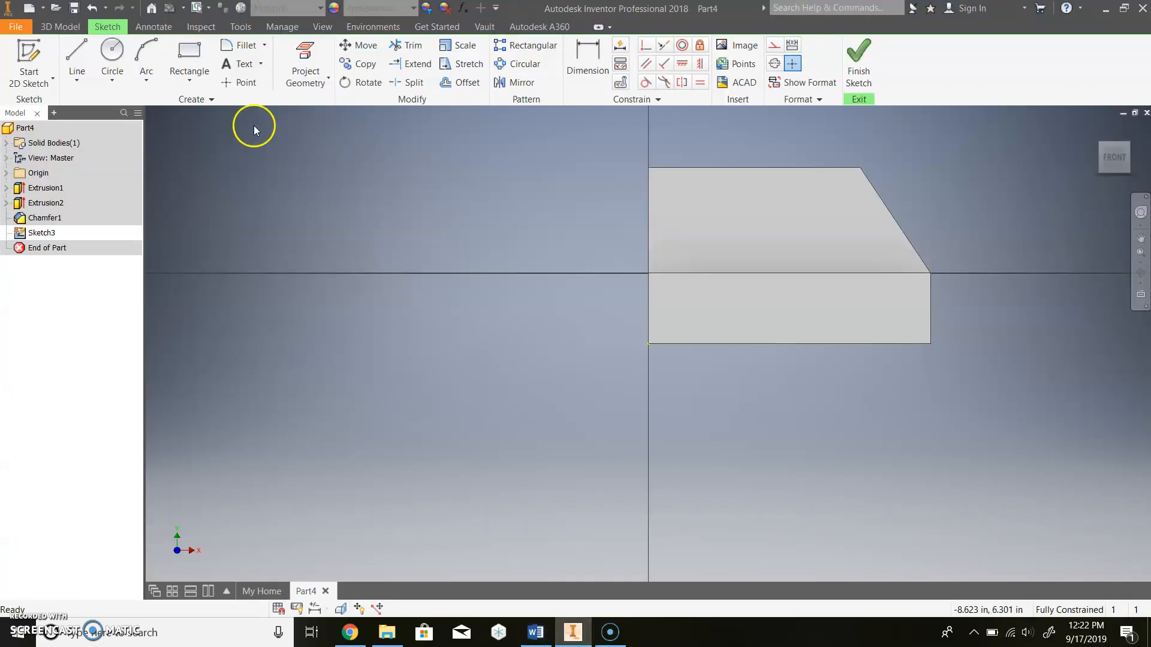
pyautogui.click(197, 58)
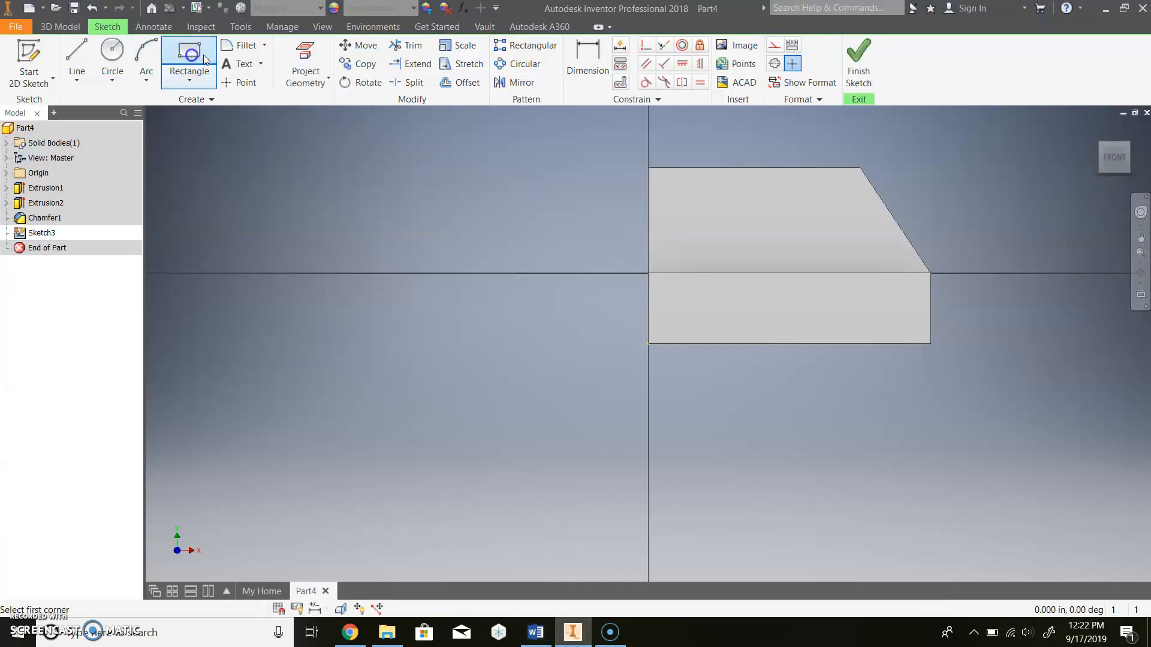
# - Draw a 2 in wide by 3 in tall notch rectangle from the block's top edge
pyautogui.click(742, 167)
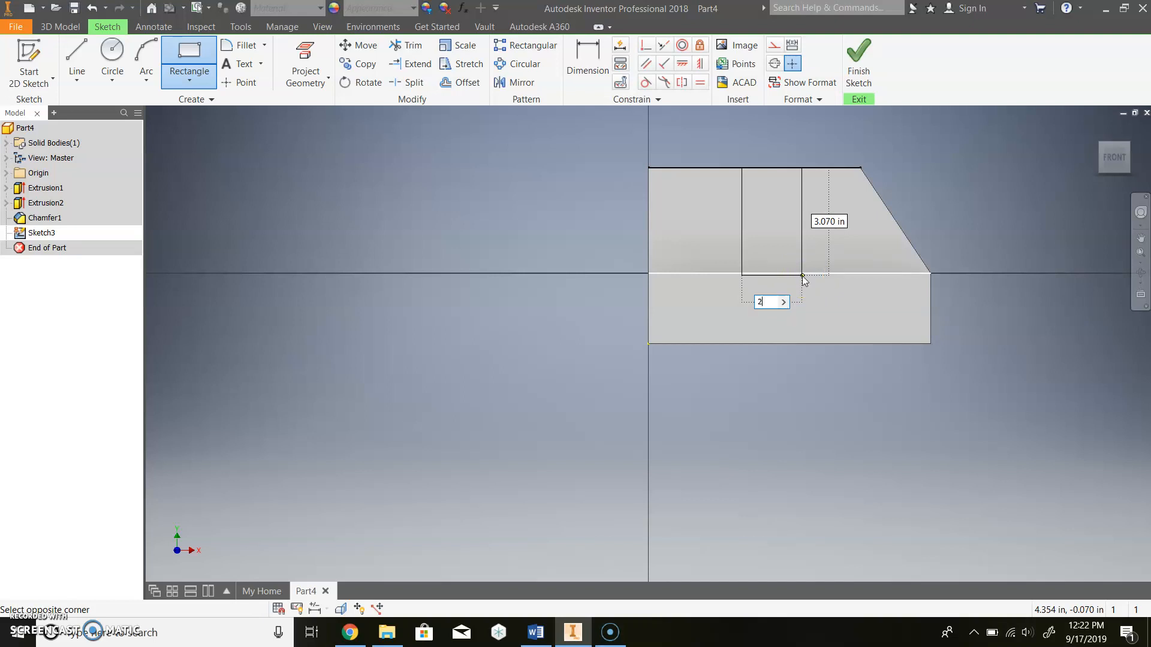
pyautogui.write('2')
pyautogui.press('Tab')
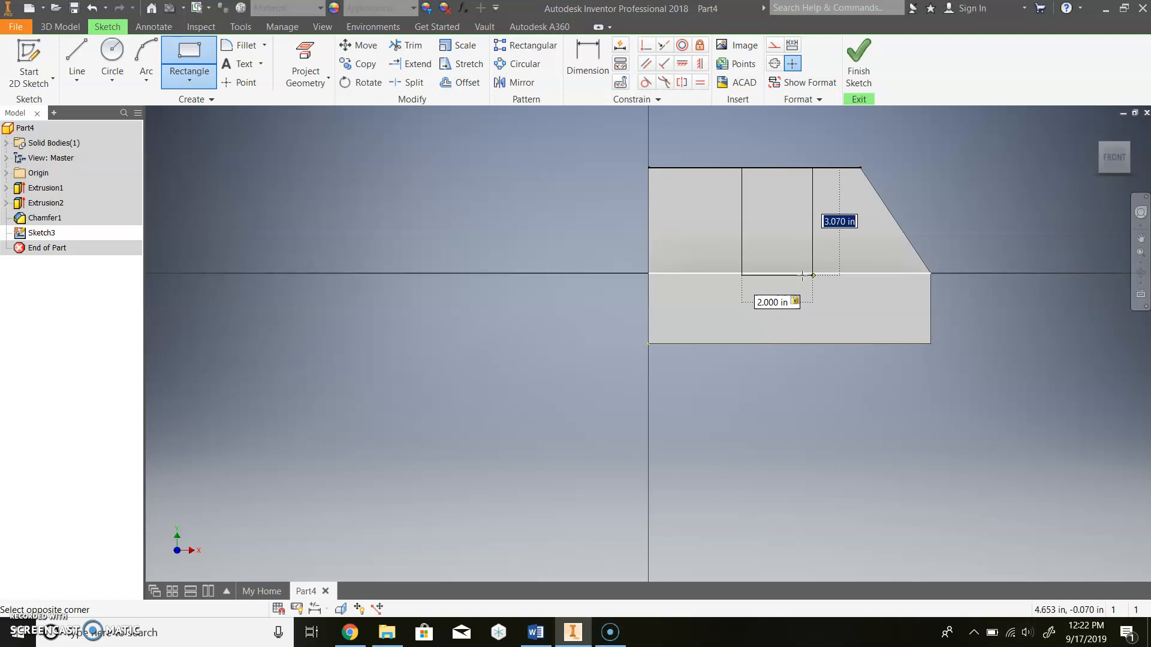
pyautogui.press('Return')
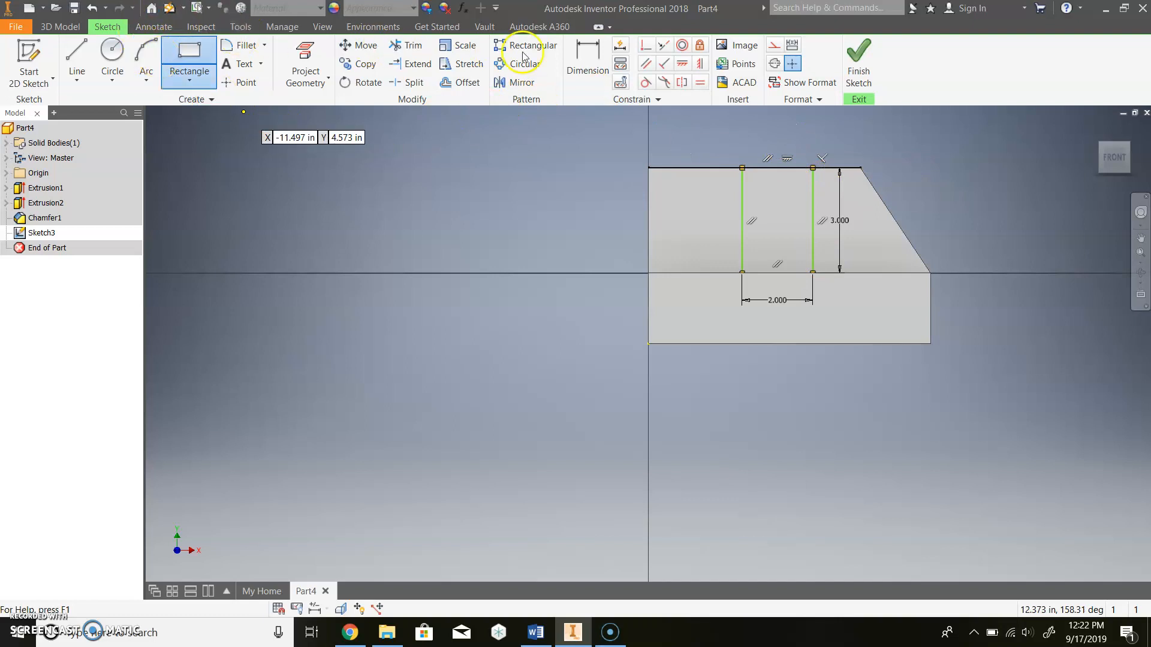
pyautogui.click(588, 69)
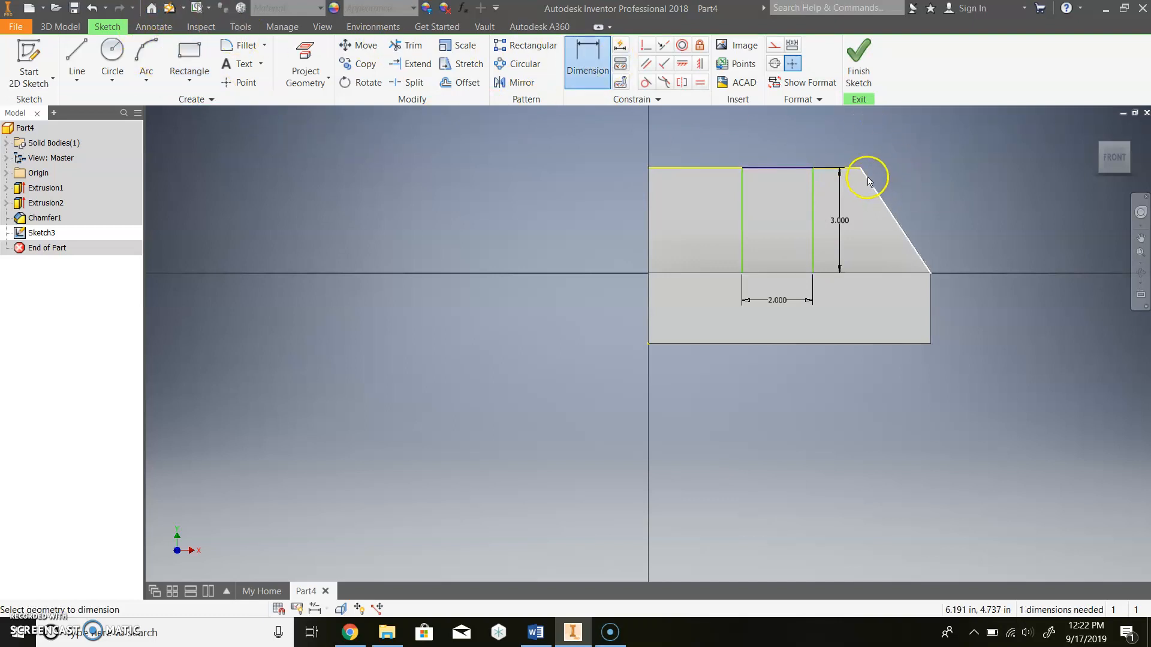
# - Dimension the notch 1.000 in from the chamfered edge and finish Sketch3
pyautogui.scroll(-5, 860, 175)
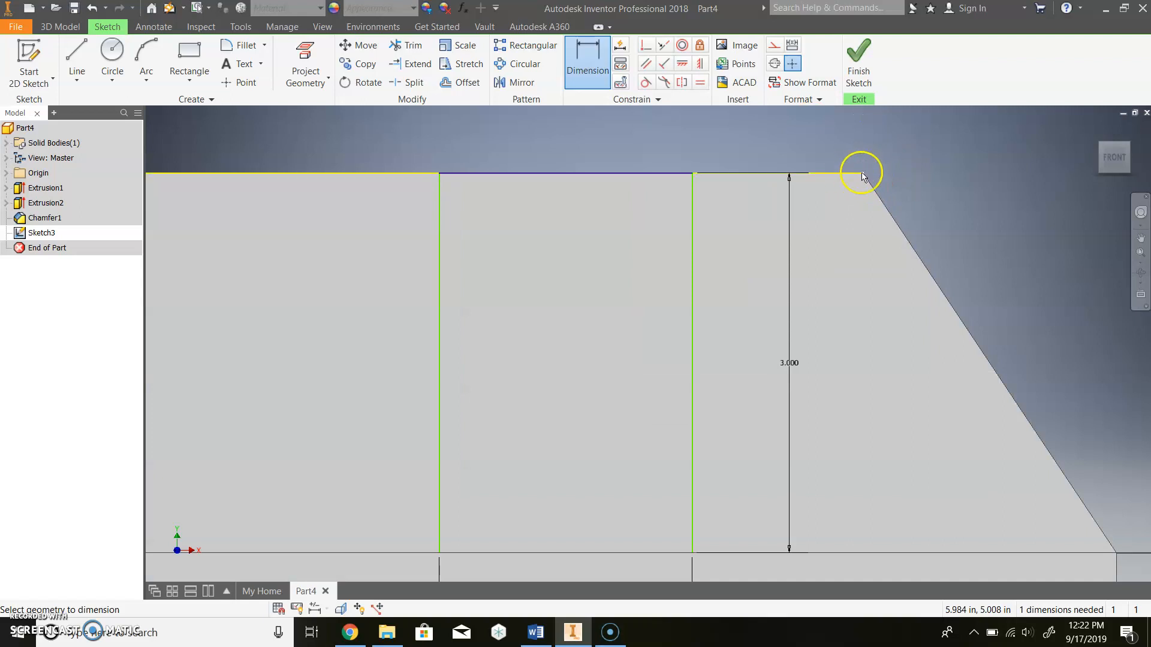
pyautogui.click(693, 175)
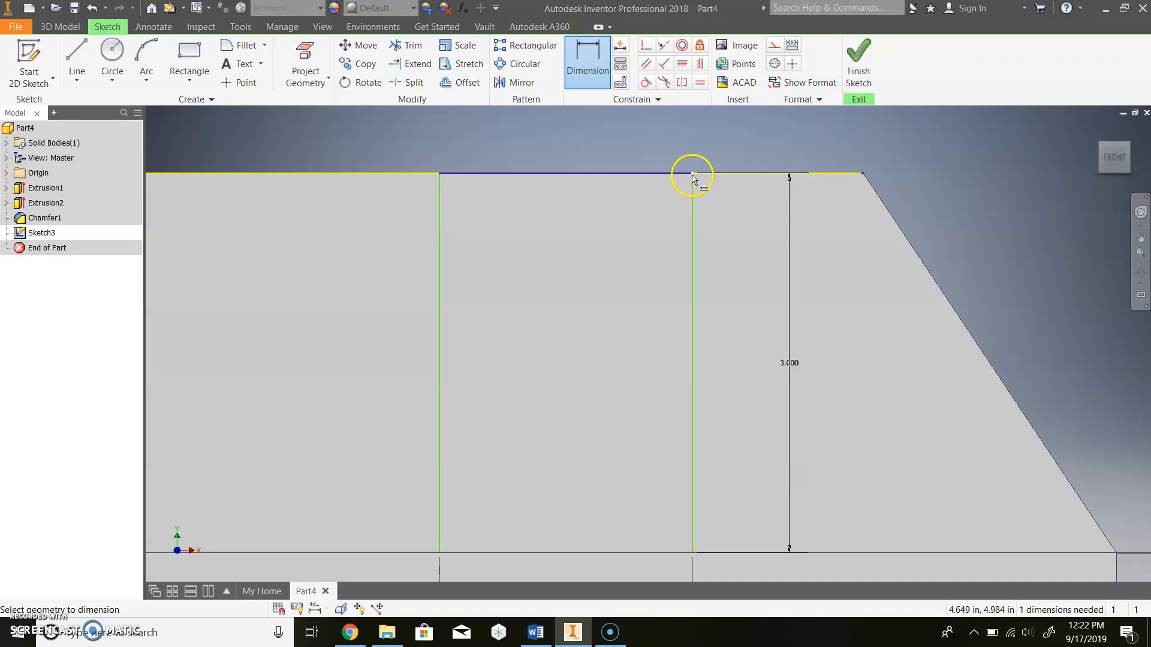
pyautogui.click(768, 134)
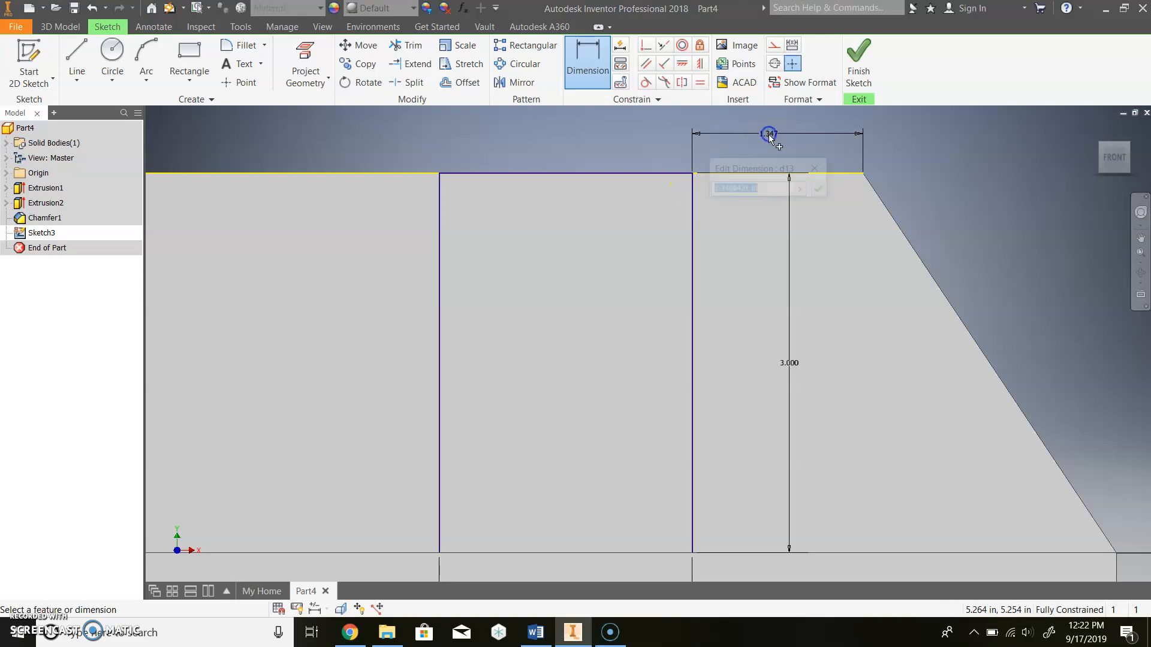
pyautogui.click(535, 632)
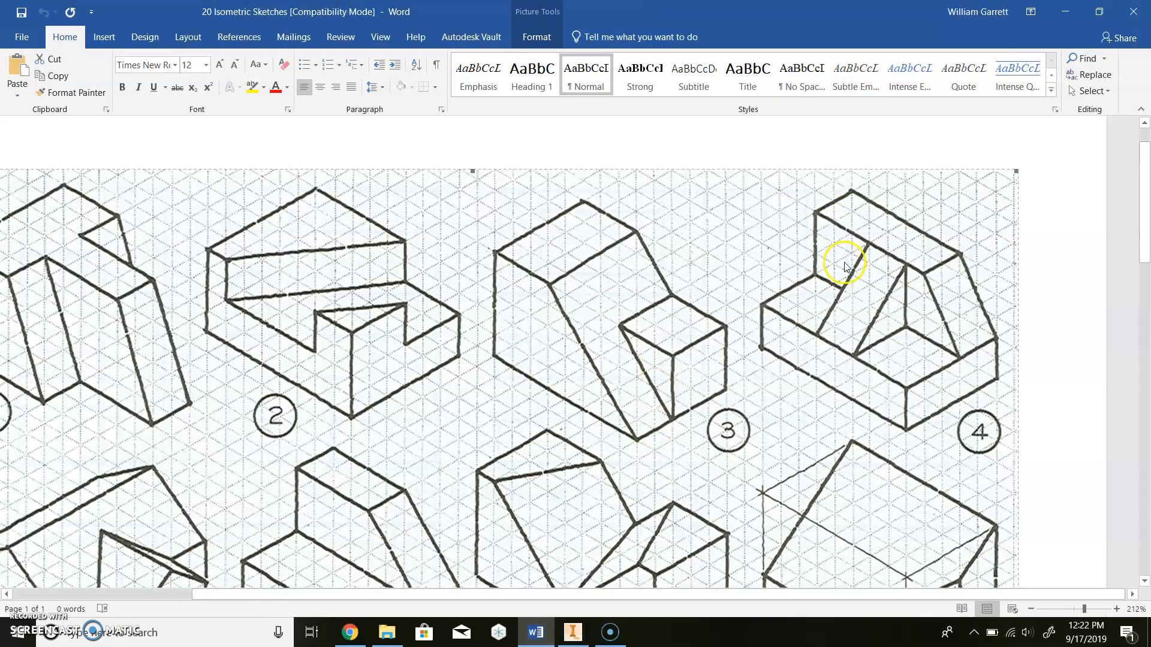
pyautogui.click(574, 630)
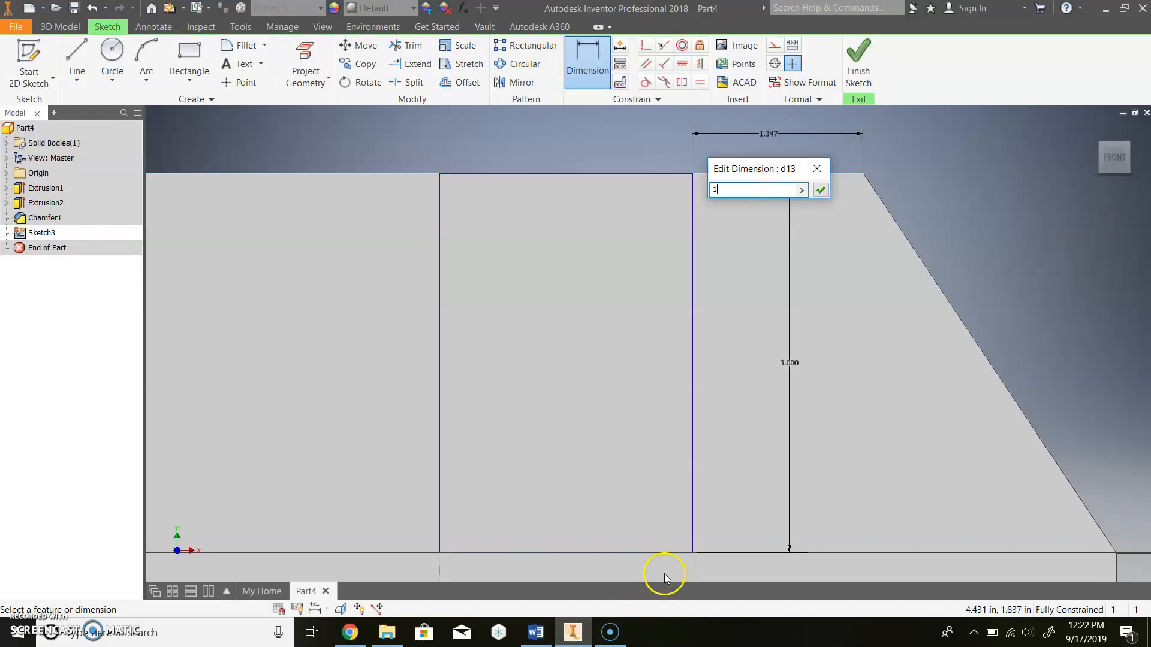
pyautogui.press('Return')
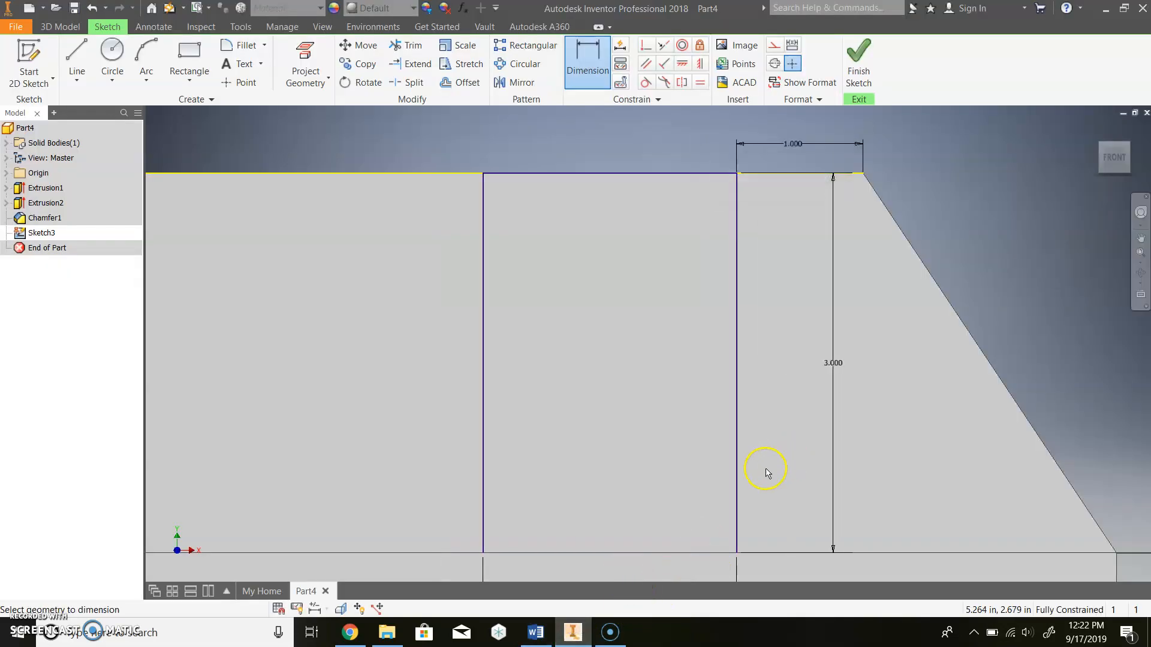
pyautogui.click(867, 70)
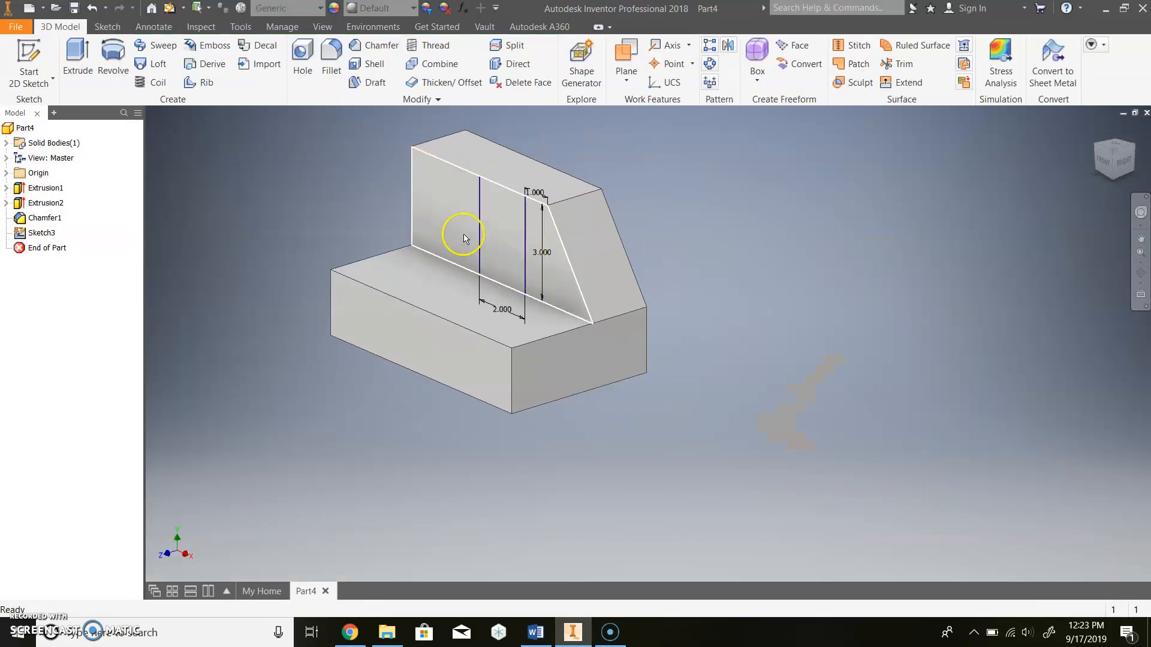
# - Extrude-cut the 2 by 3 in notch through the upright wall
pyautogui.click(535, 633)
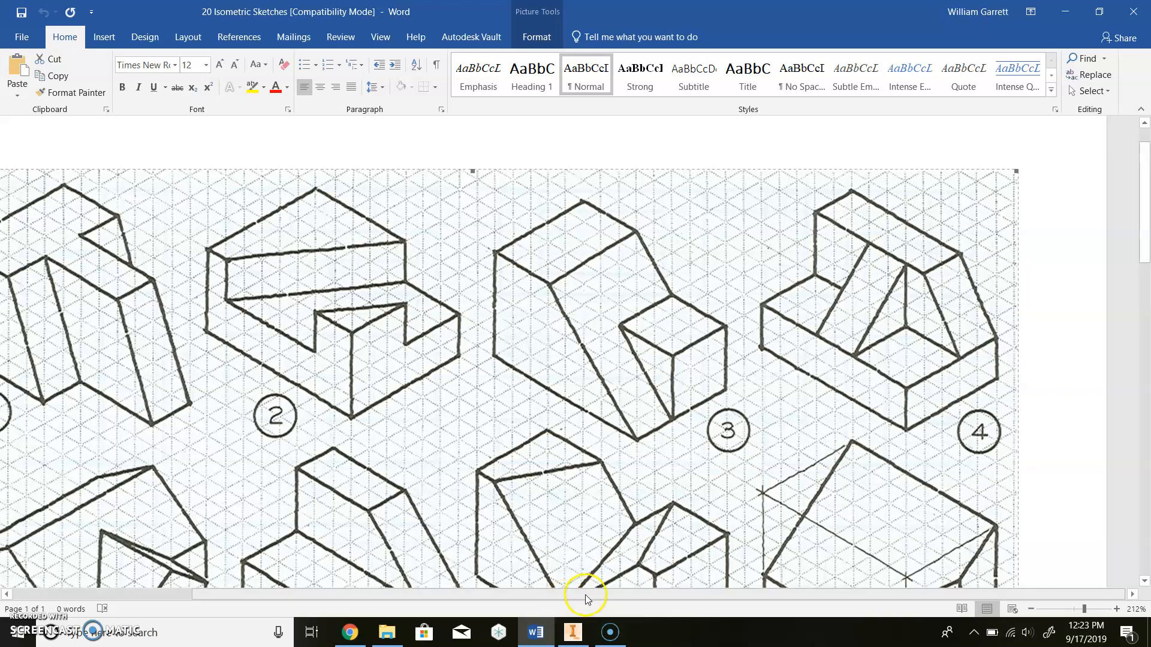
pyautogui.click(572, 633)
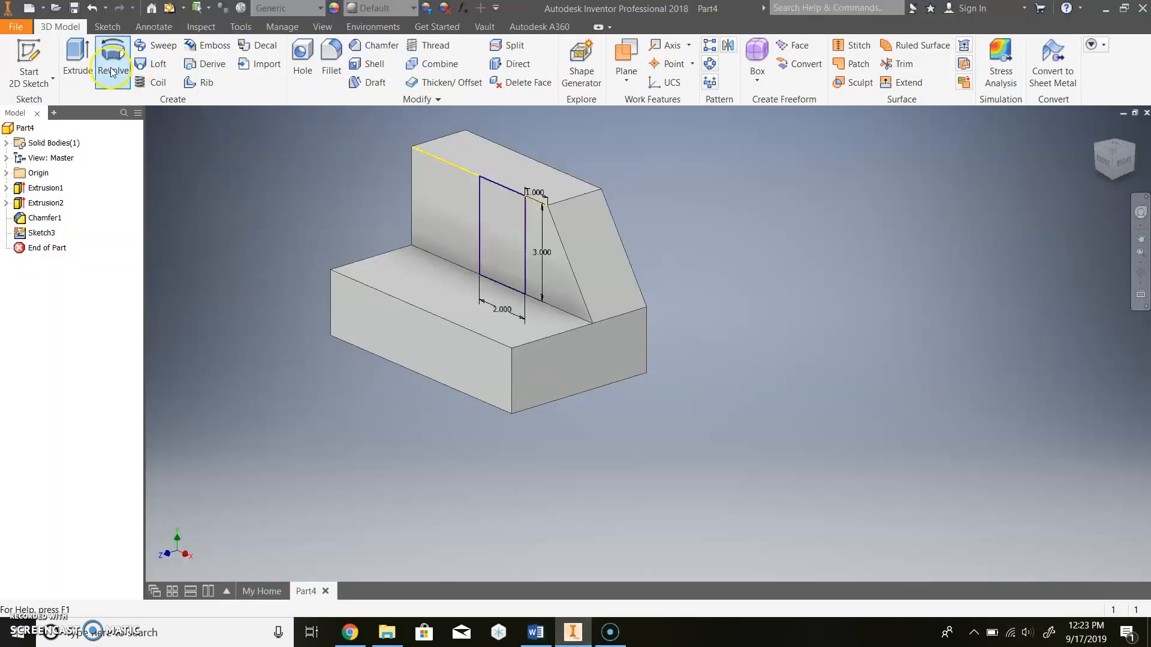
pyautogui.click(78, 57)
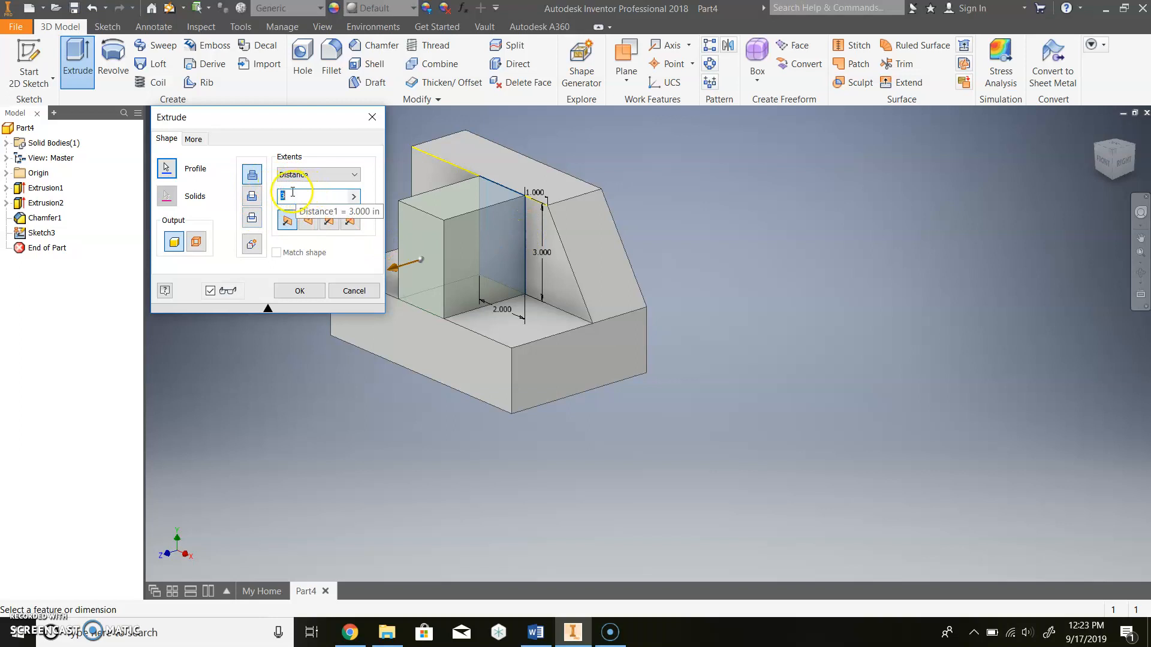
pyautogui.click(299, 291)
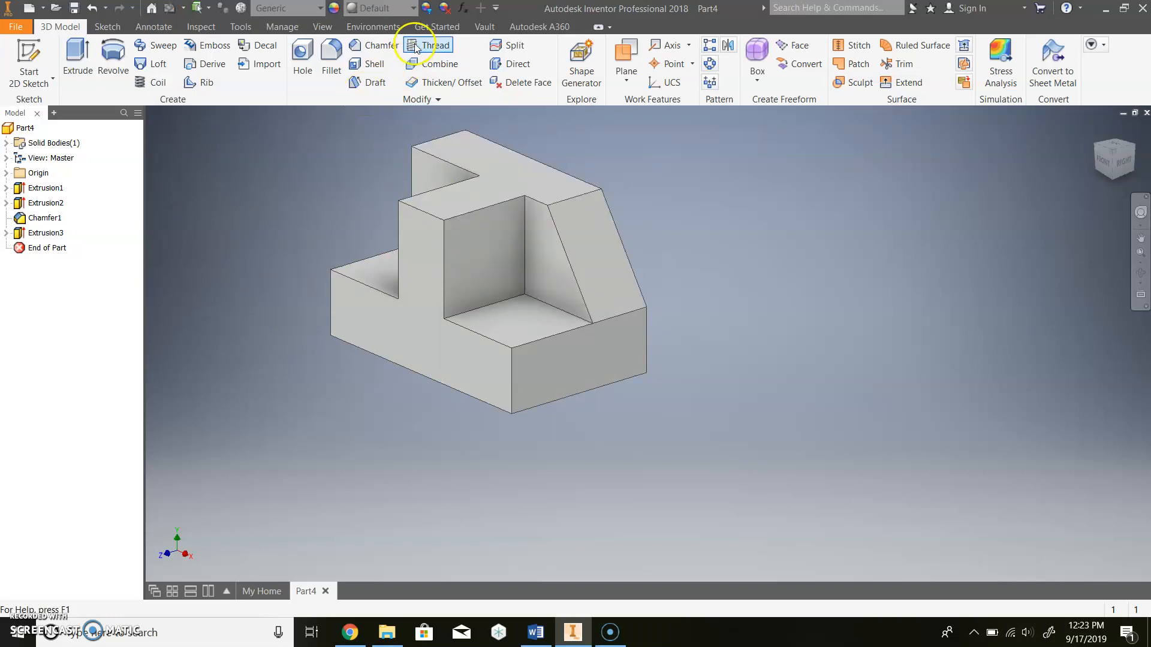
# - Chamfer the notch's vertical wall edge with an equal 3 in distance to form the sloped rib face
pyautogui.click(377, 48)
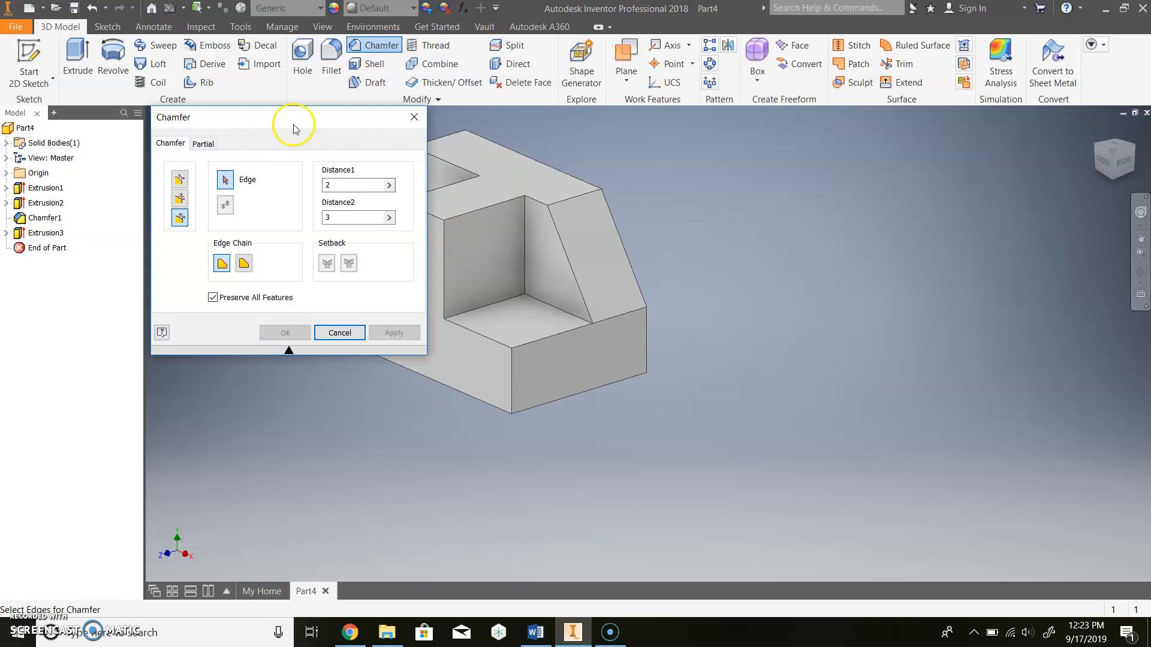
pyautogui.moveTo(296, 123); pyautogui.dragTo(169, 128)
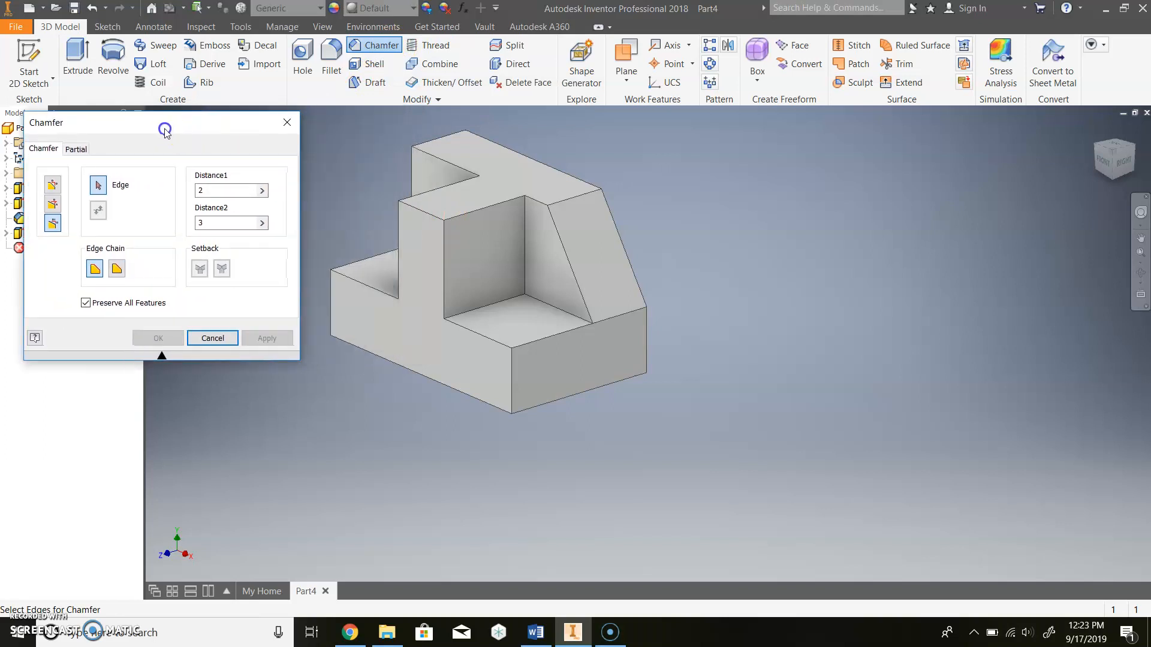
pyautogui.click(426, 215)
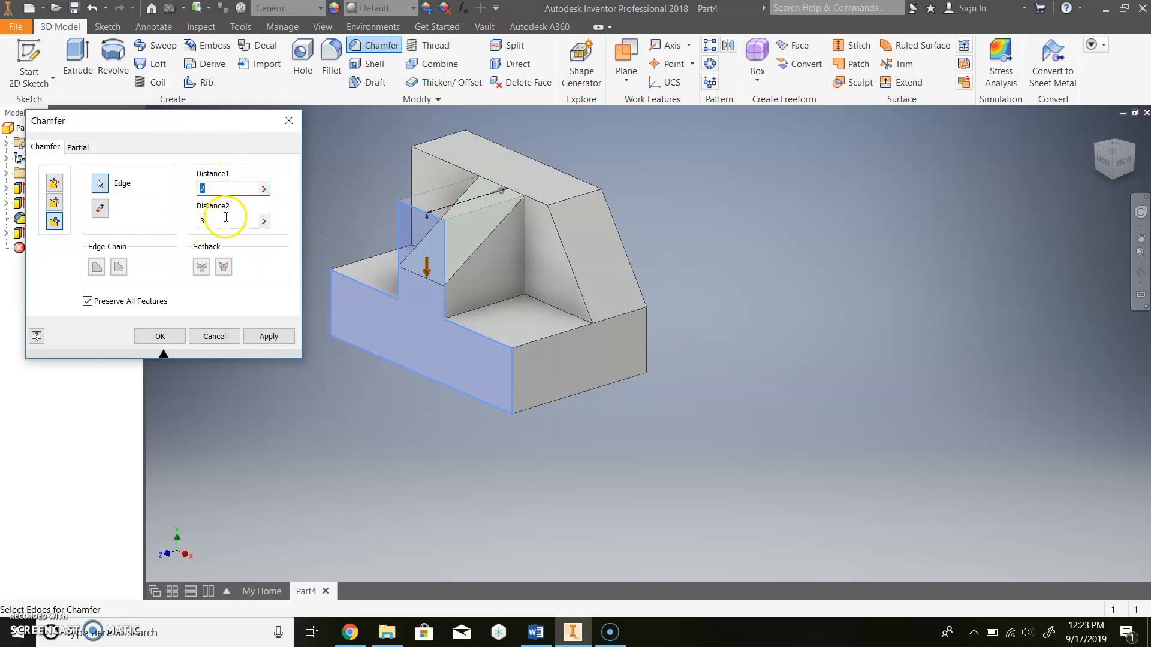
pyautogui.click(535, 639)
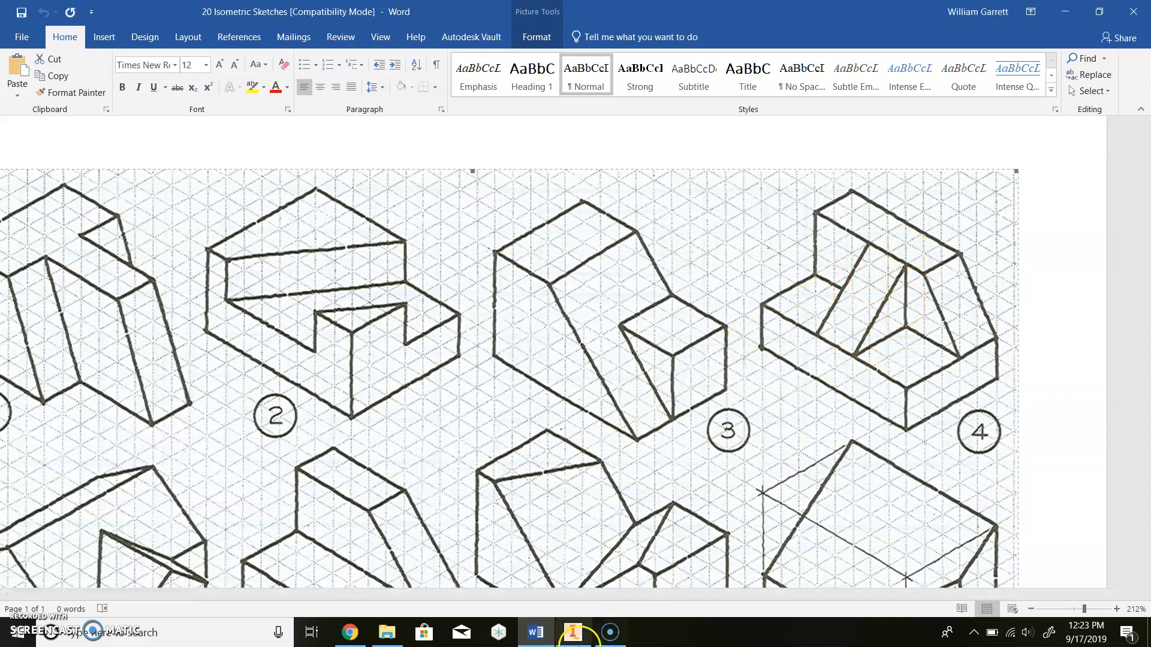
pyautogui.click(573, 632)
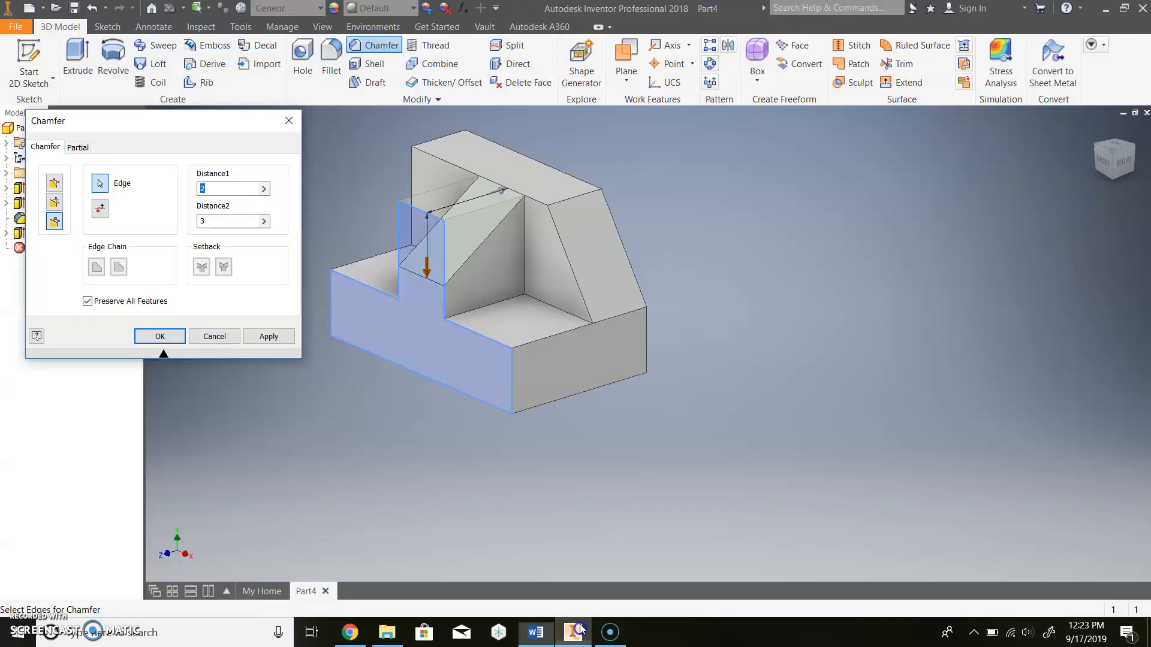
pyautogui.click(58, 183)
pyautogui.click(219, 191)
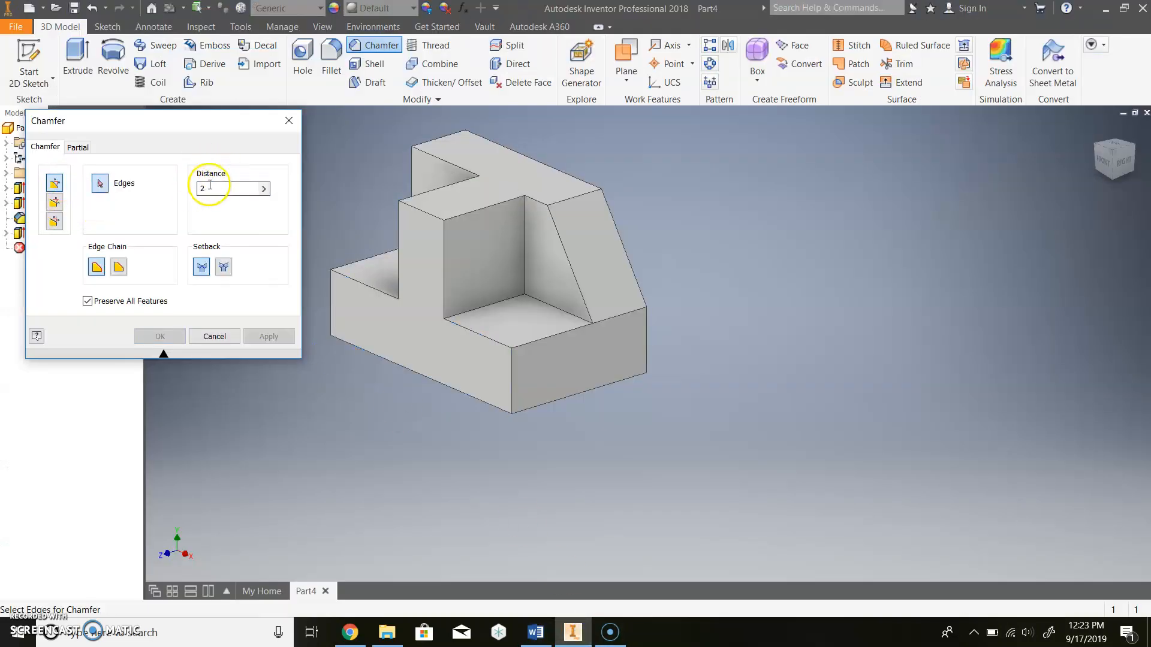
pyautogui.write('3')
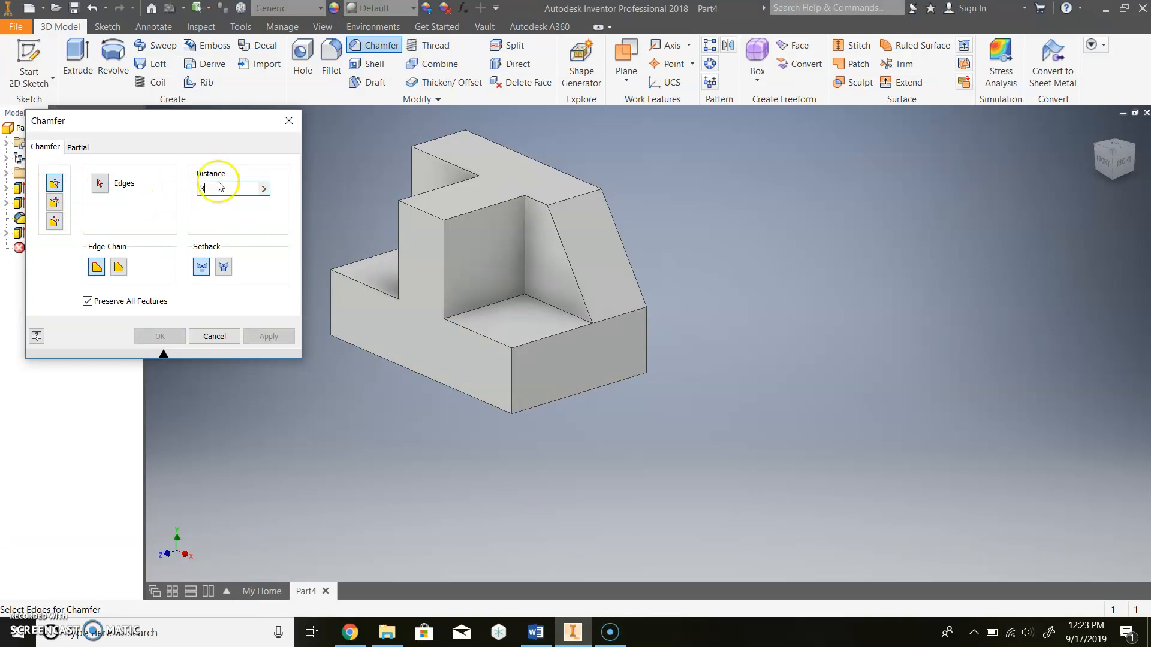
pyautogui.click(426, 219)
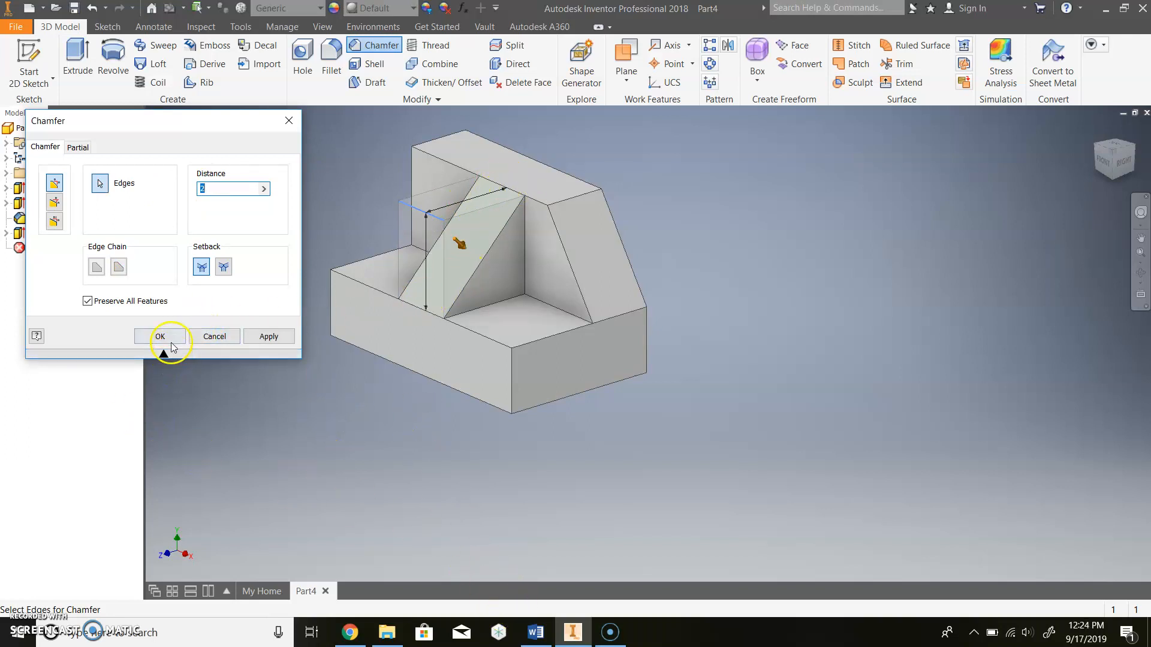
pyautogui.click(160, 336)
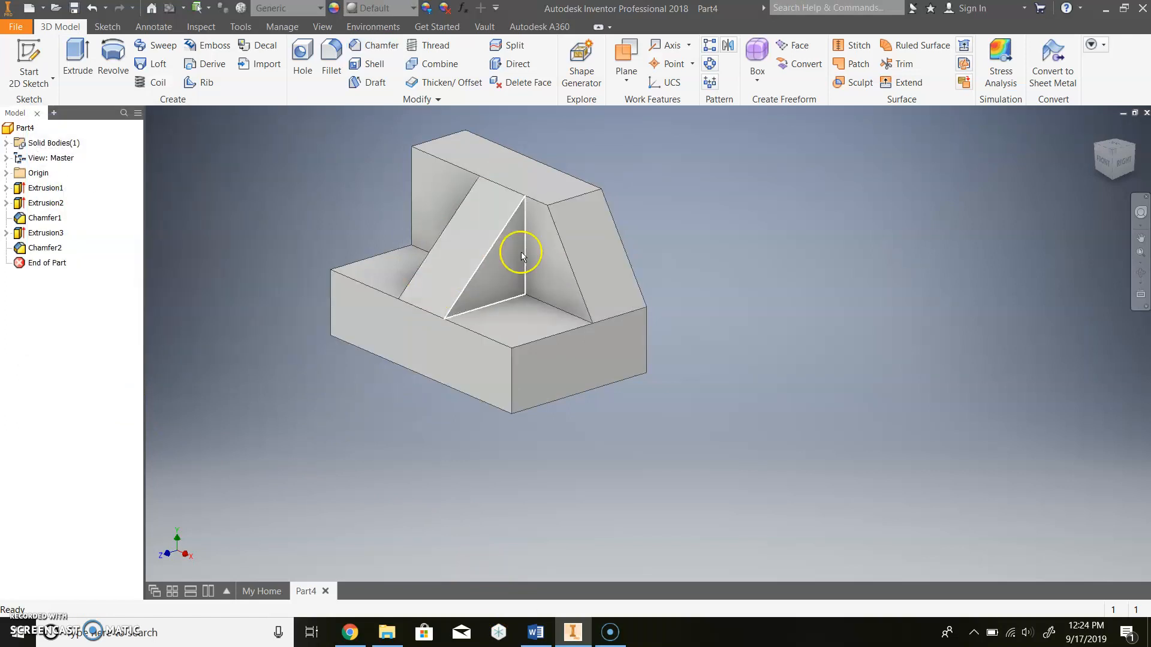
pyautogui.click(1096, 130)
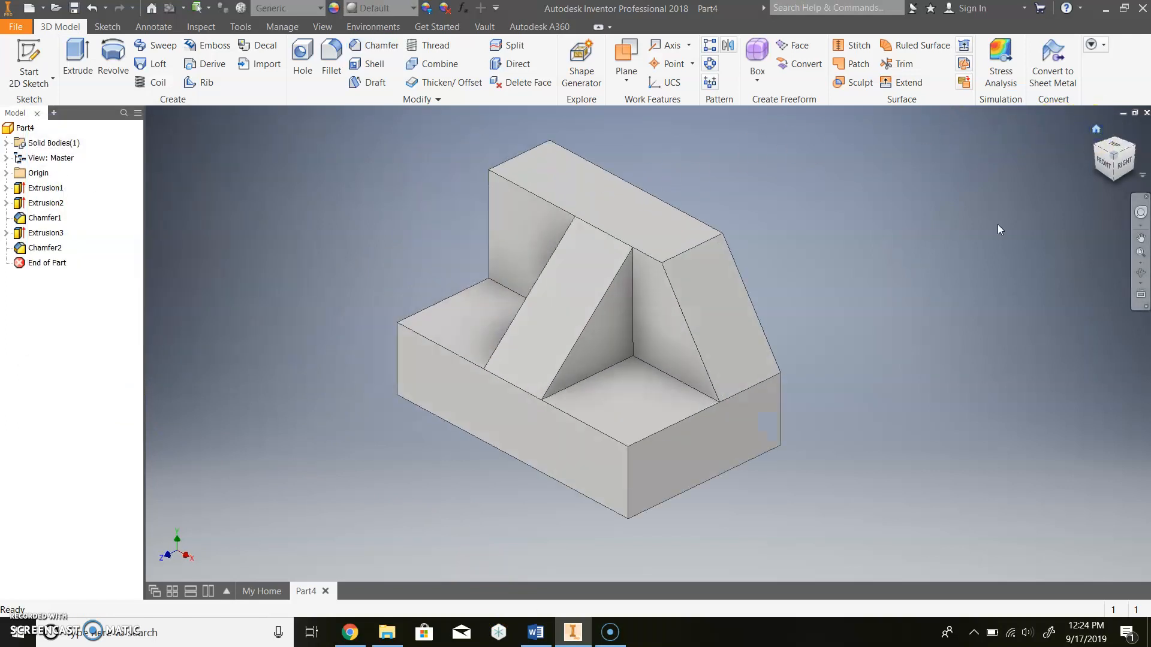
pyautogui.click(534, 632)
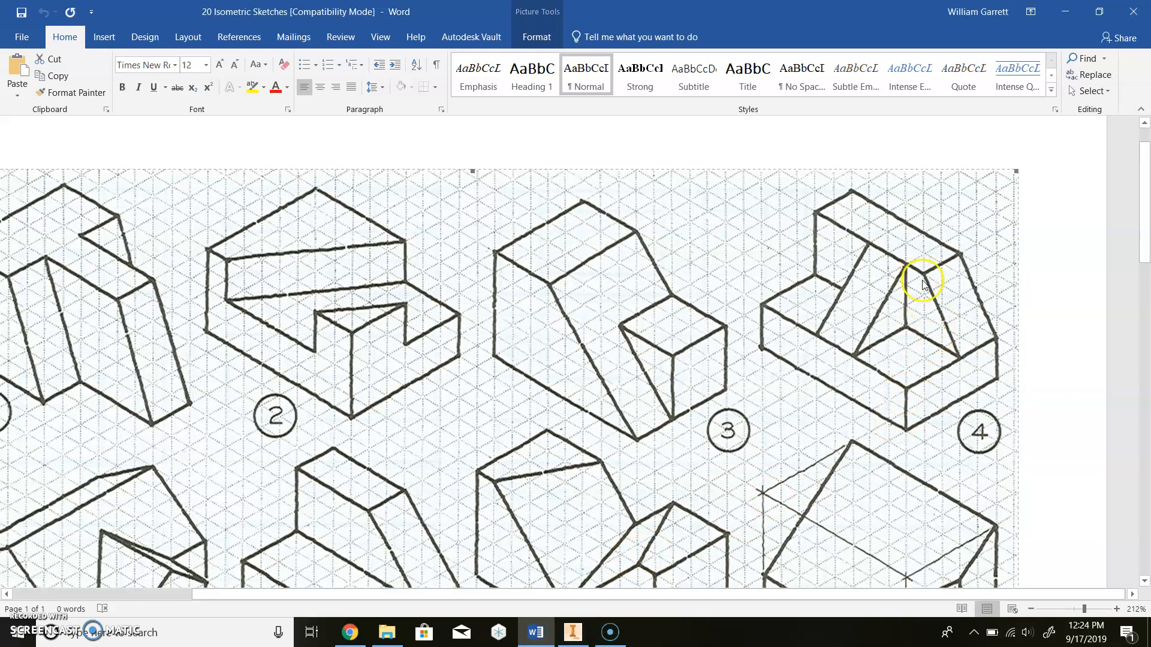
pyautogui.click(572, 632)
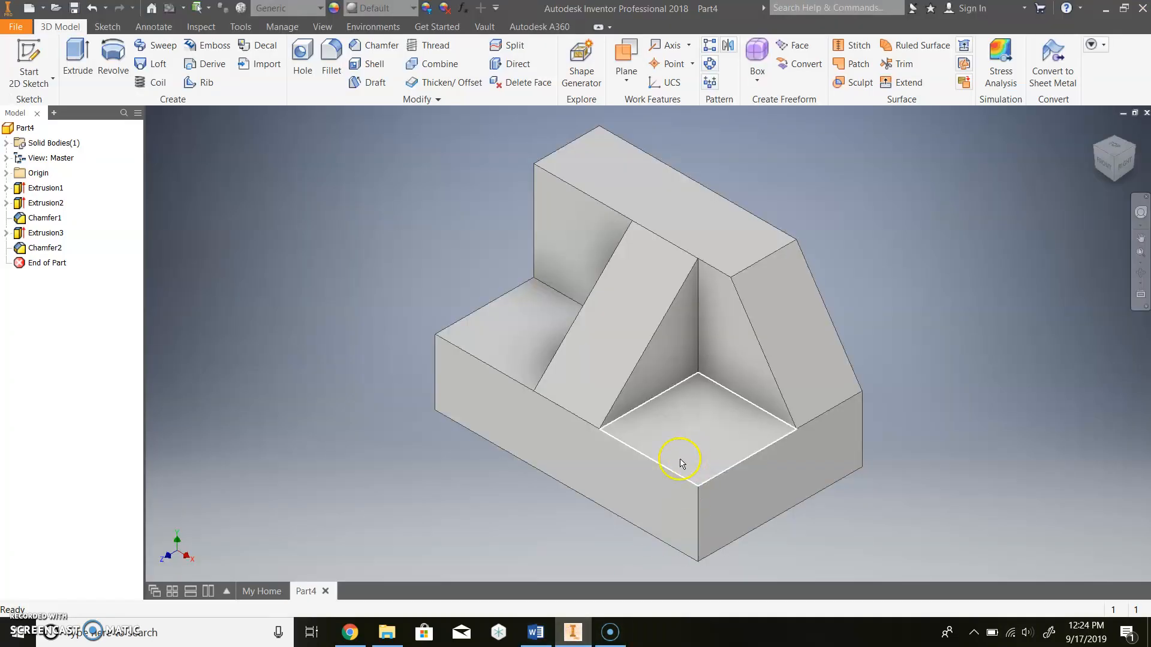